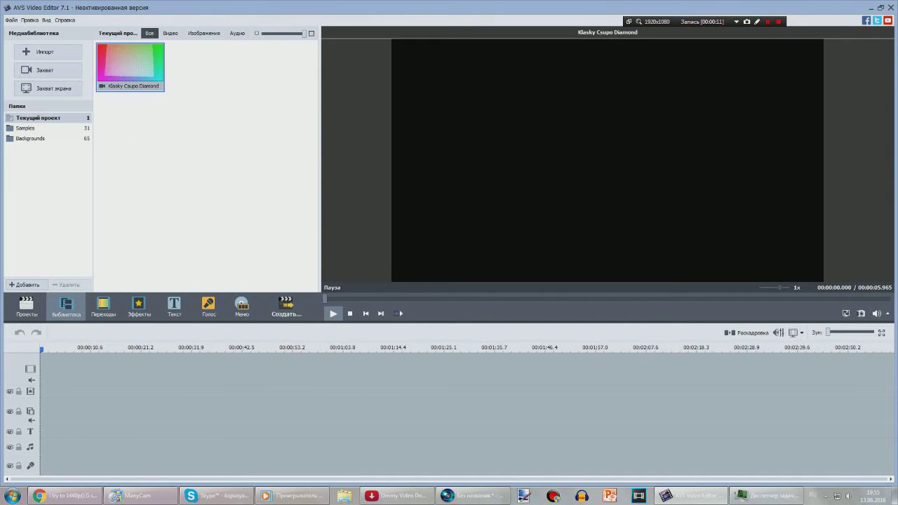
Step: Preview the Klasky Csupo Diamond clip and place it at the start of the main video track
left_click(334, 313)
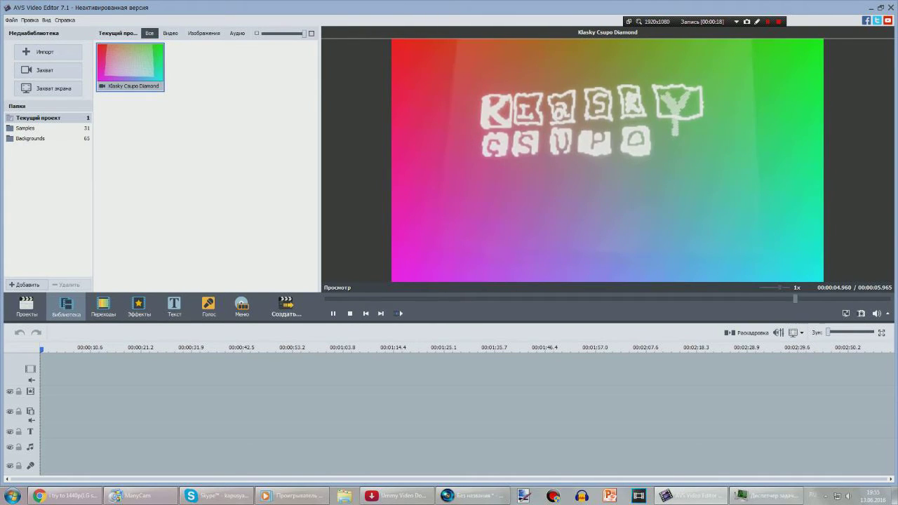
left_click_drag(131, 65, 106, 379)
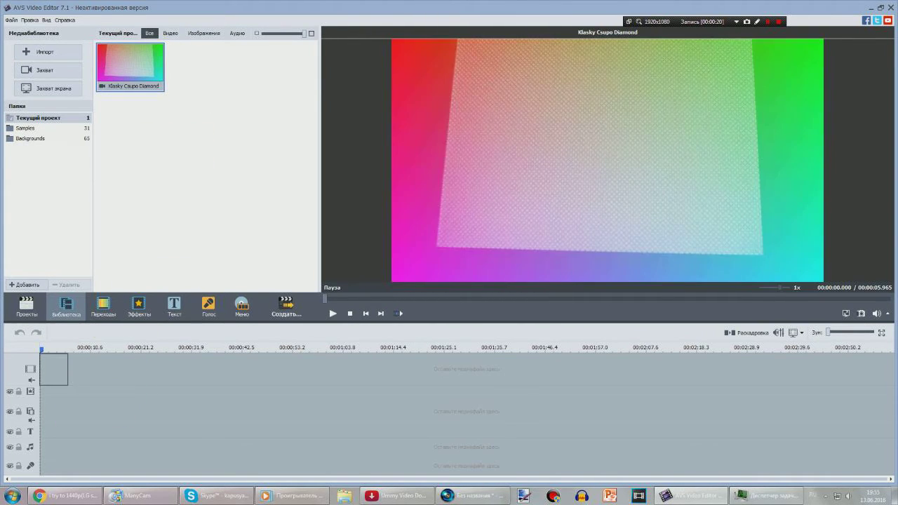
Step: Add five more video effect tracks to the timeline below the main video track
right_click(40, 391)
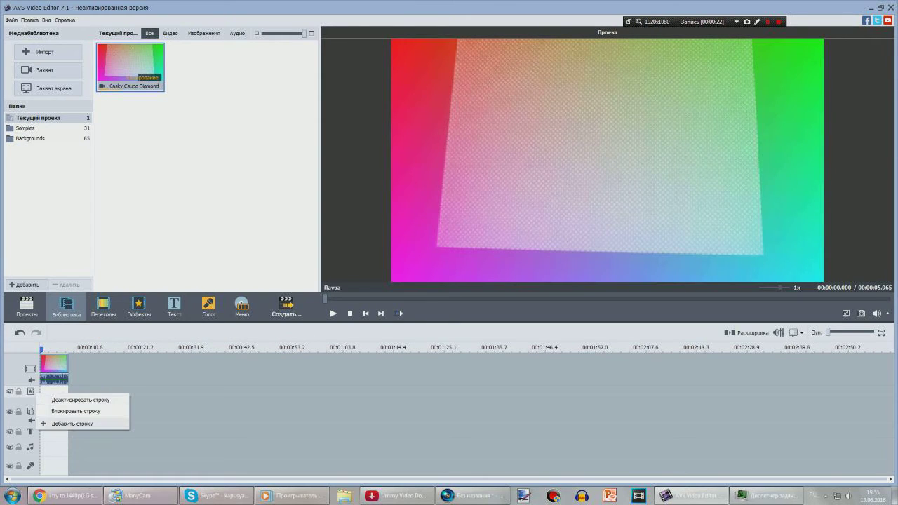
left_click(70, 424)
right_click(40, 405)
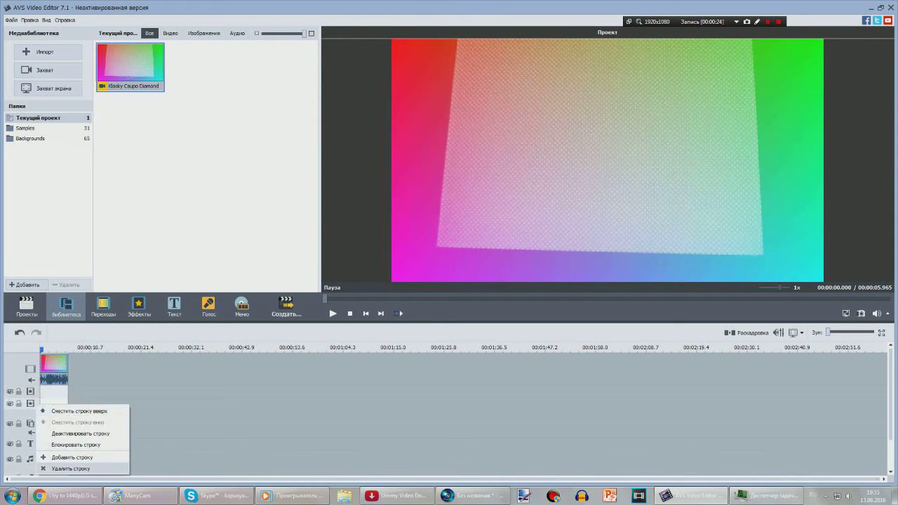
left_click(71, 456)
right_click(31, 416)
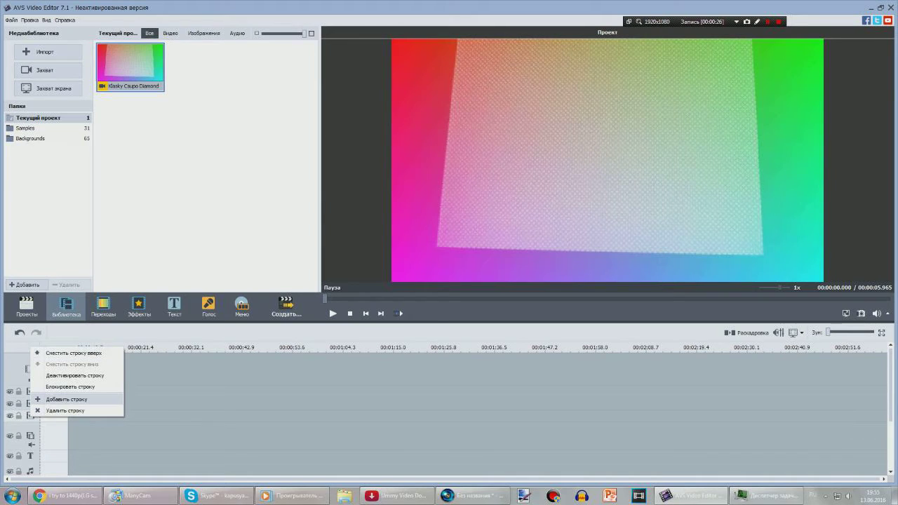
left_click(67, 400)
right_click(36, 360)
left_click(67, 412)
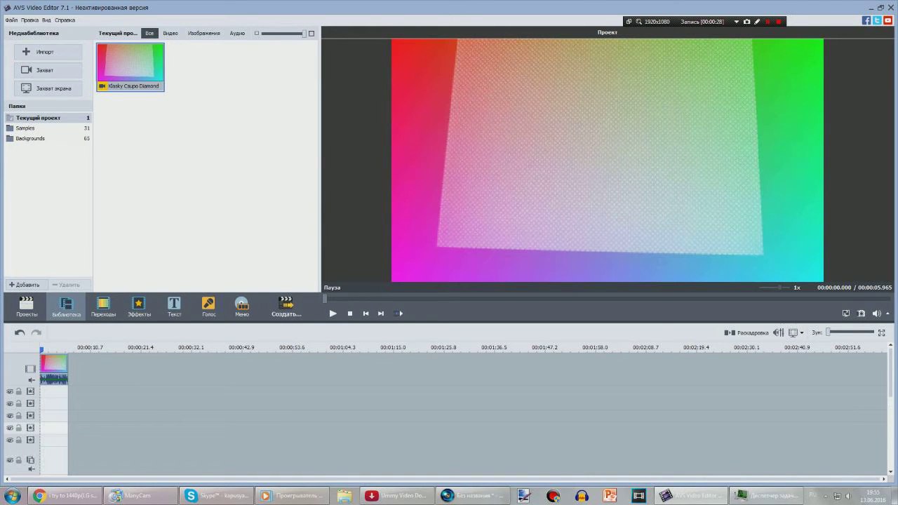
right_click(30, 370)
left_click(67, 421)
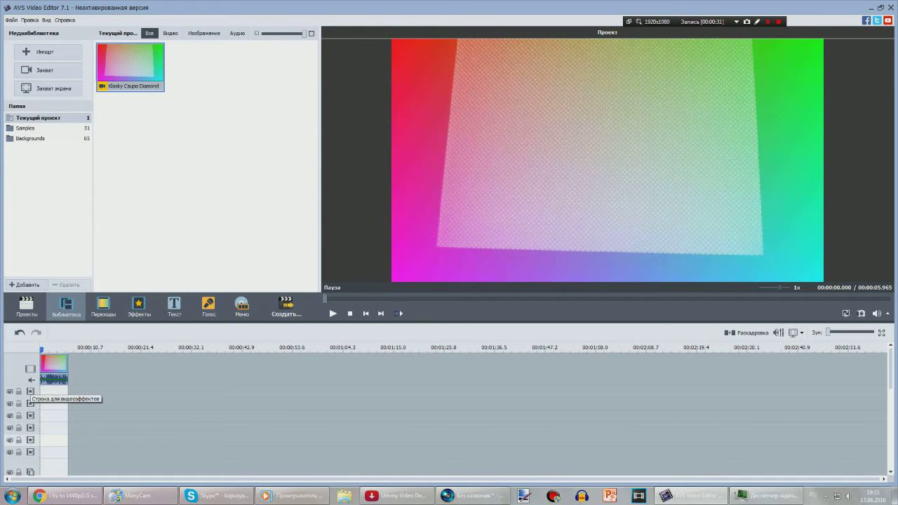
Step: Place the Зеркало (mirror) video effect on the first effect track and shorten it to the clip's length
left_click(138, 306)
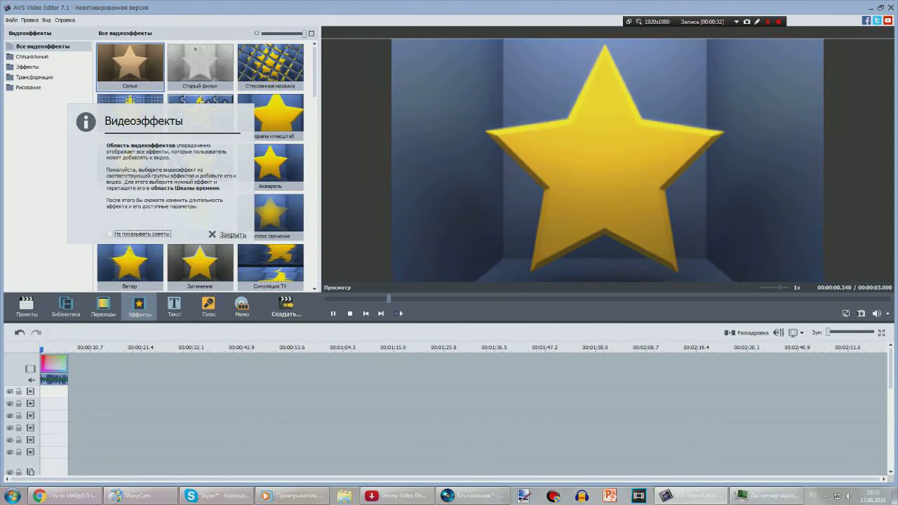
left_click(232, 234)
scroll(270, 274, "down", 1)
scroll(201, 166, "up", 1)
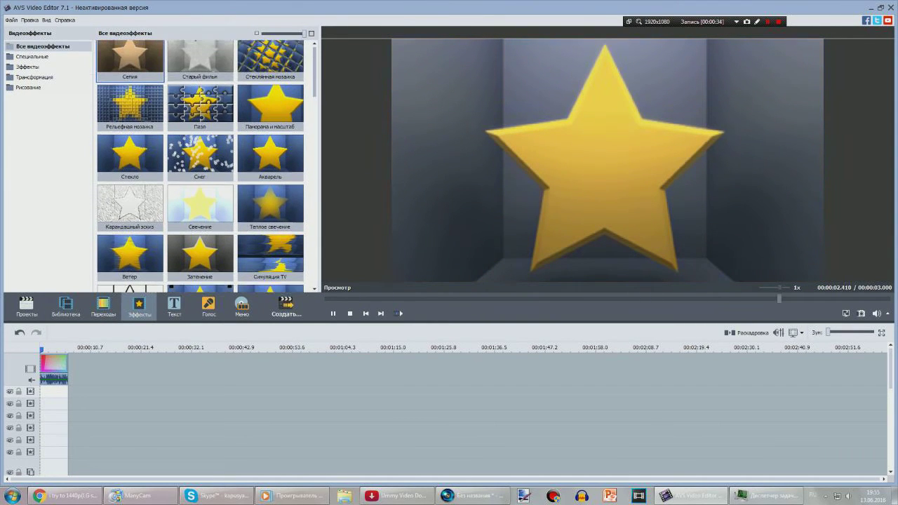
scroll(200, 167, "down", 1)
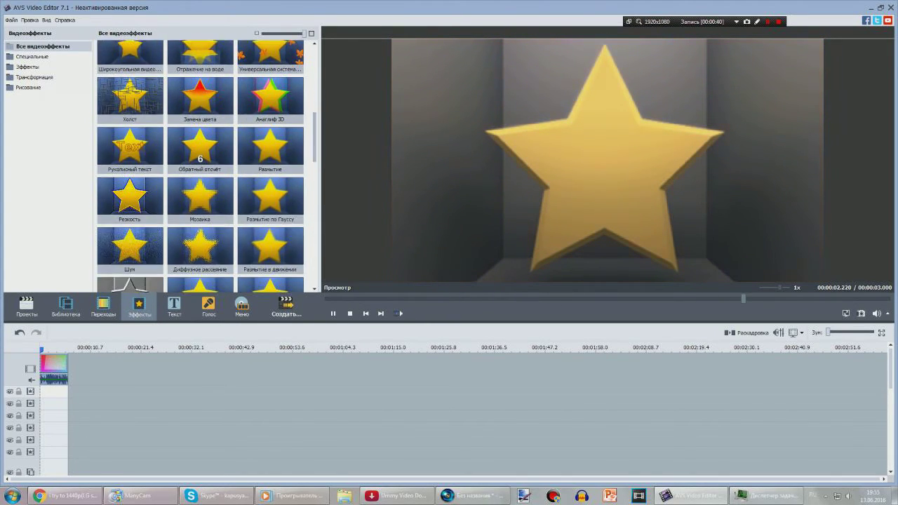
scroll(200, 166, "down", 1)
scroll(200, 166, "down", 2)
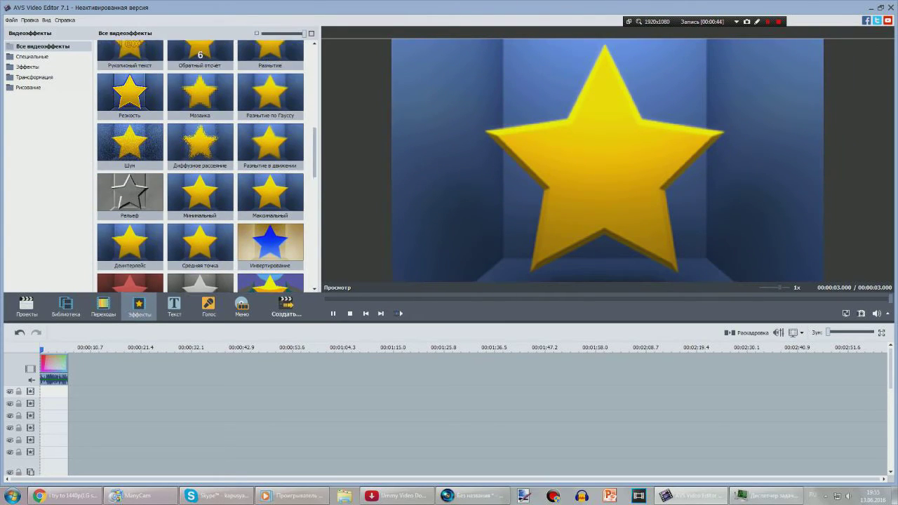
scroll(200, 166, "down", 3)
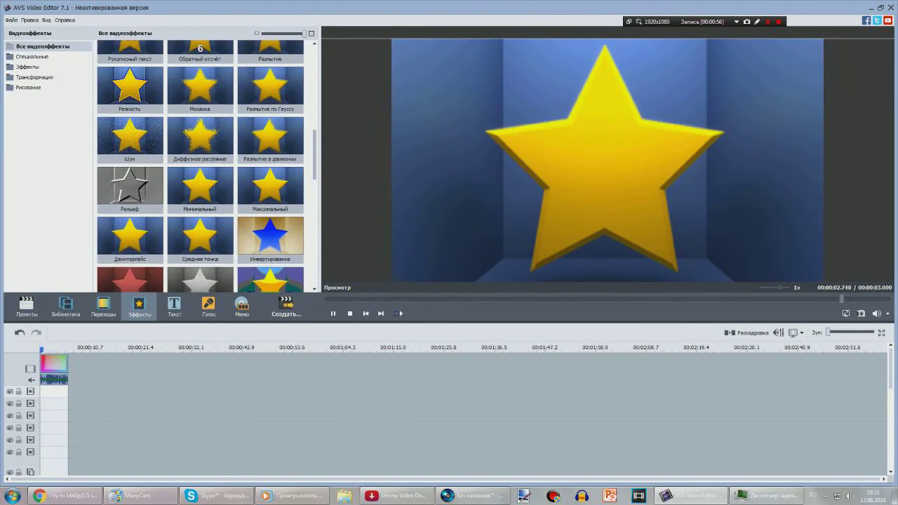
scroll(200, 166, "up", 5)
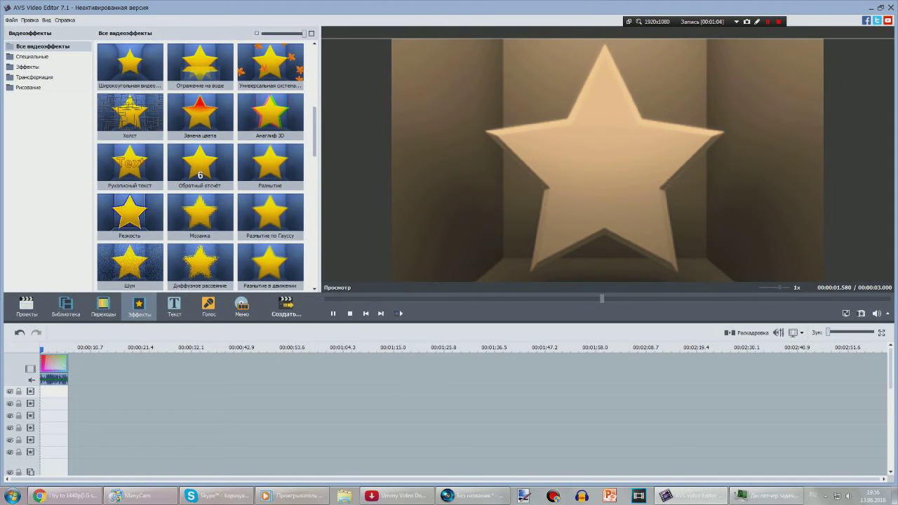
scroll(200, 166, "down", 3)
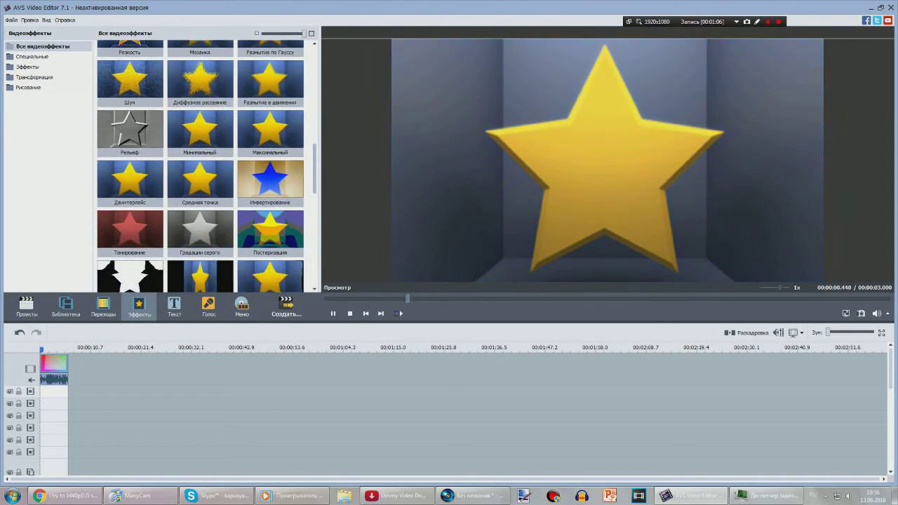
scroll(200, 167, "down", 9)
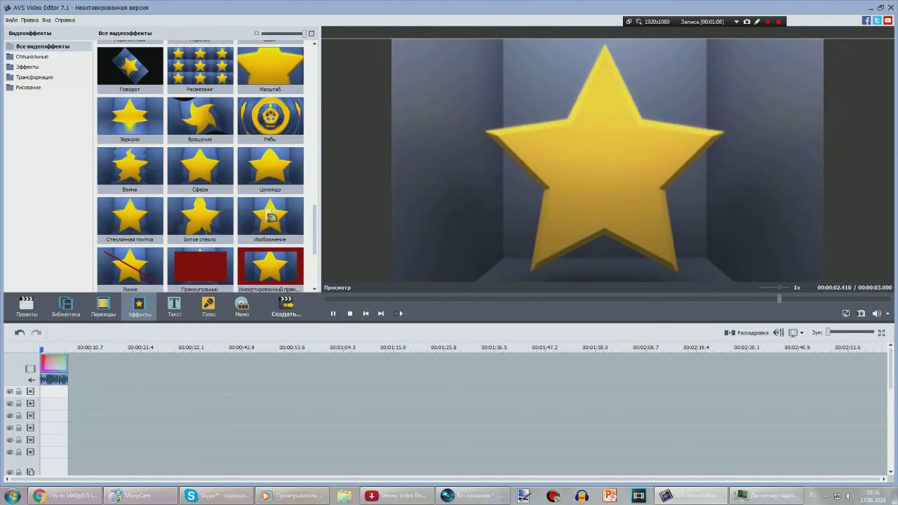
left_click_drag(130, 119, 85, 424)
left_click_drag(322, 392, 68, 393)
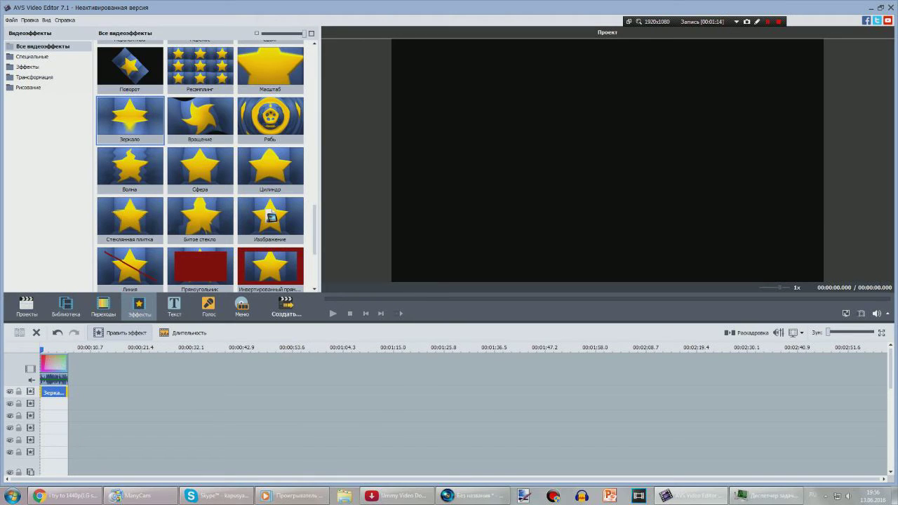
Step: Set the first mirror effect's type to Справа, preview the result and apply it
left_click(121, 334)
left_click(582, 166)
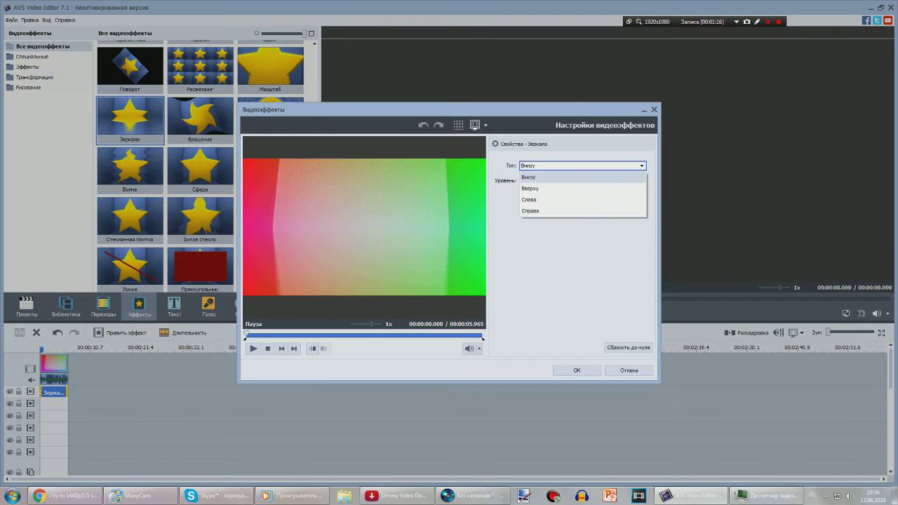
left_click(562, 211)
left_click(253, 348)
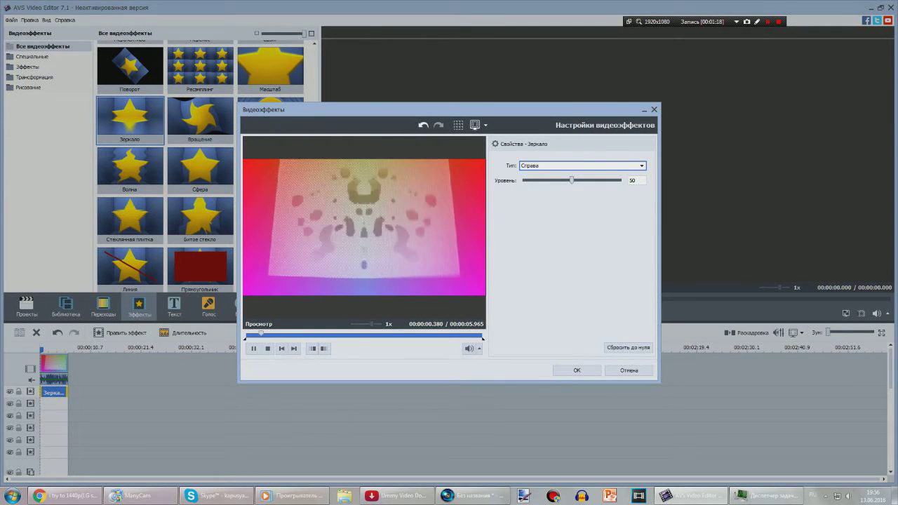
left_click(267, 349)
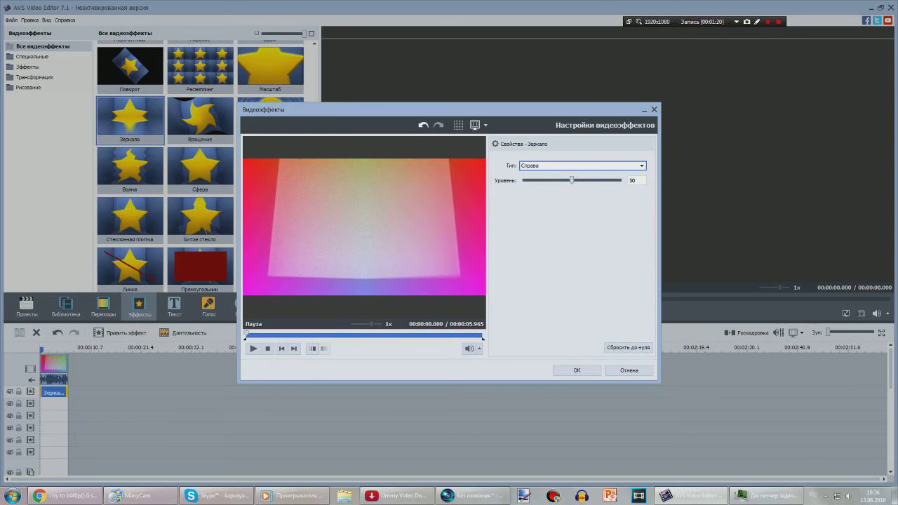
left_click(577, 370)
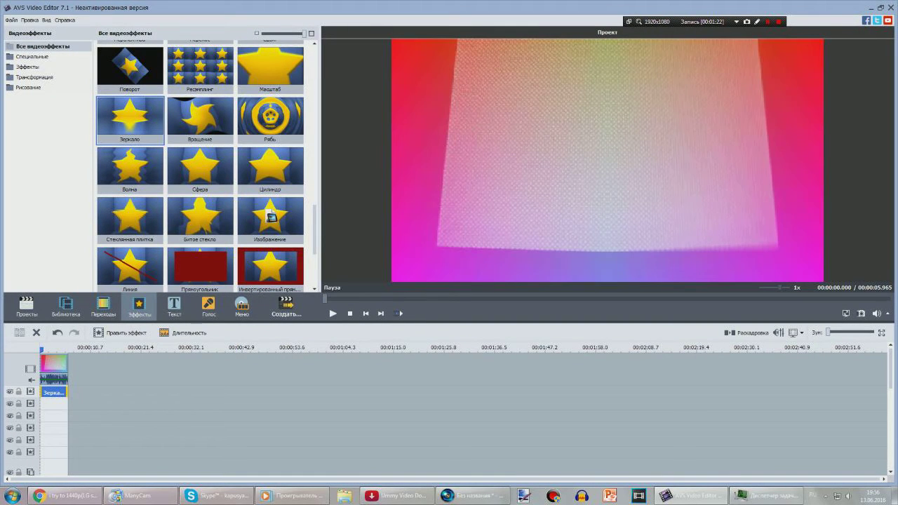
Step: Duplicate the mirror effect onto the second effect track under the clip and set the copy's type to Внизу
right_click(58, 392)
left_click(99, 443)
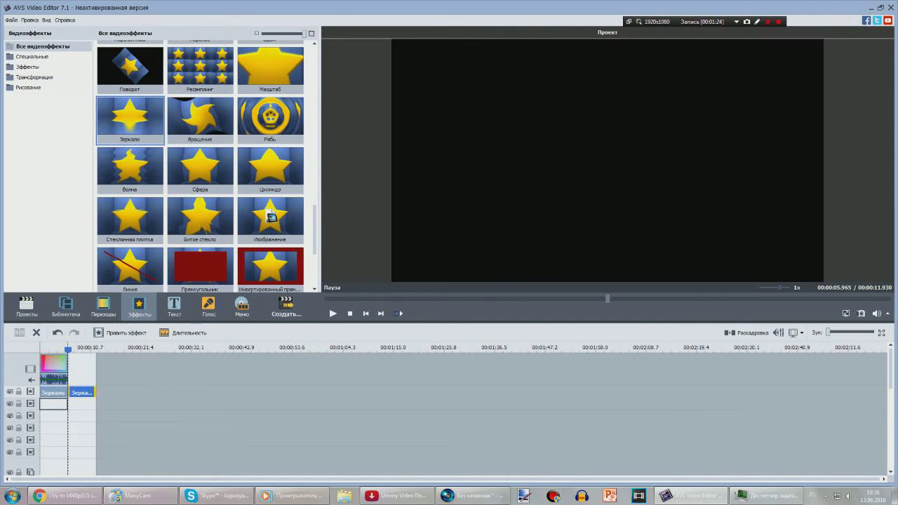
left_click(120, 333)
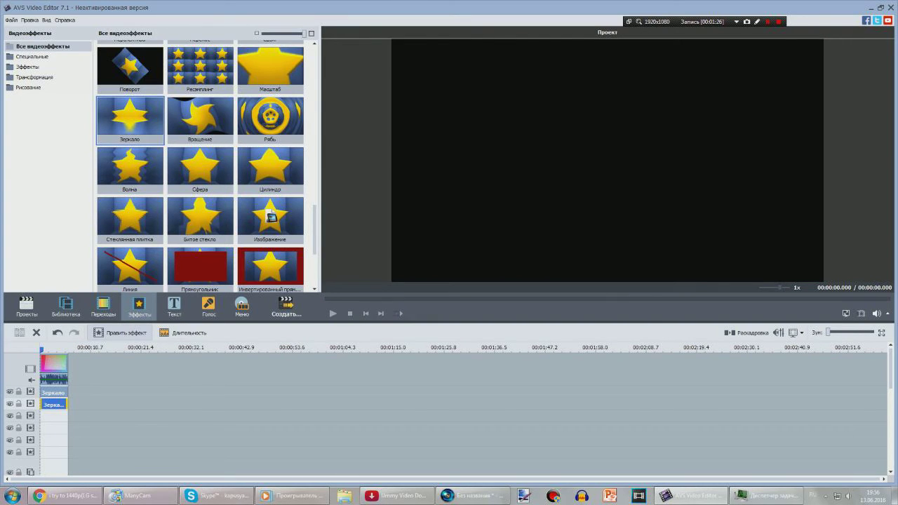
left_click(582, 167)
left_click(581, 178)
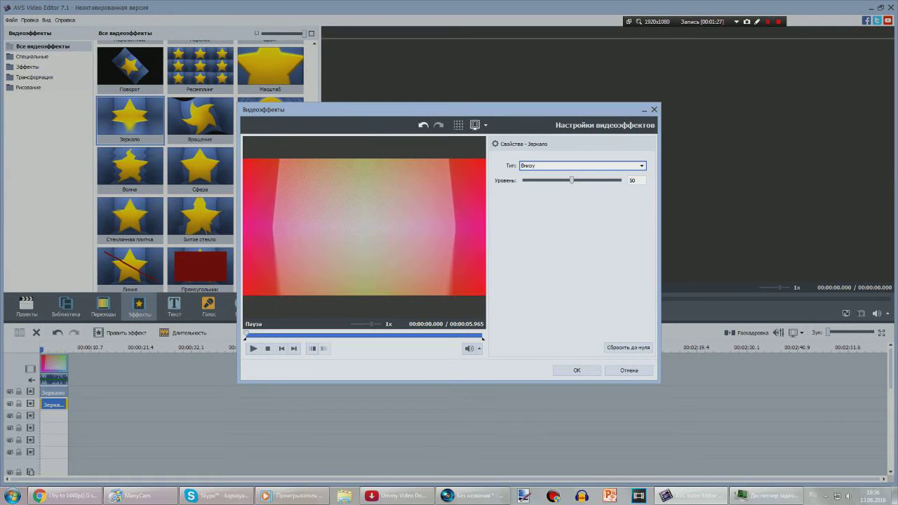
left_click(577, 371)
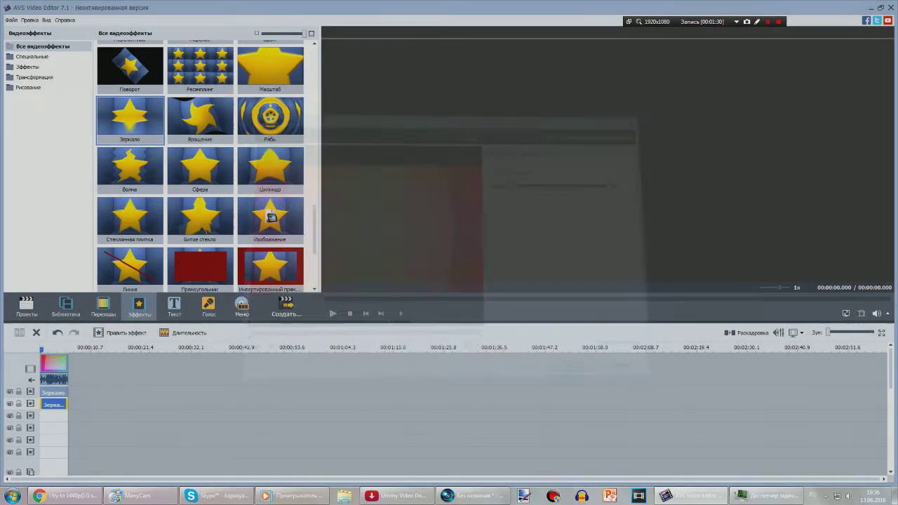
Step: Duplicate the first track's mirror effect onto the third effect track and set the copy's type to Внизу
right_click(45, 390)
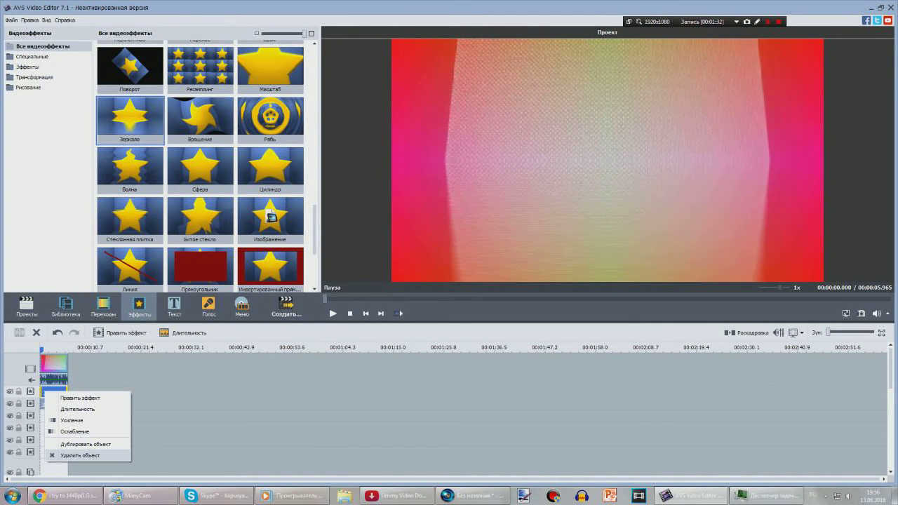
left_click(77, 445)
left_click_drag(81, 393, 54, 417)
left_click(121, 334)
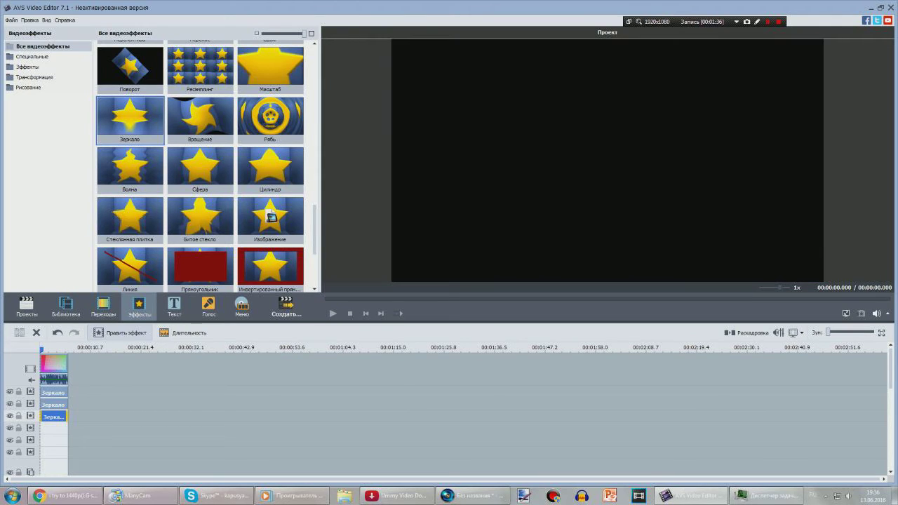
double_click(53, 417)
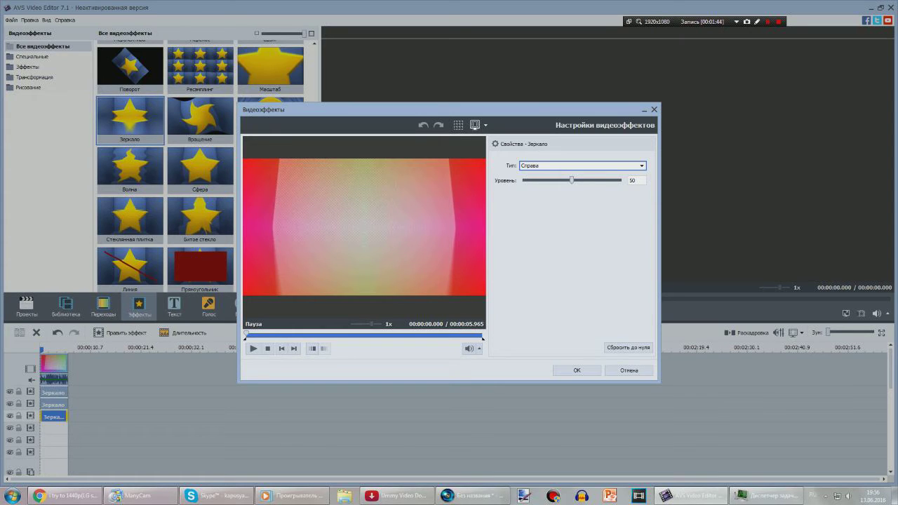
left_click(642, 165)
left_click(584, 176)
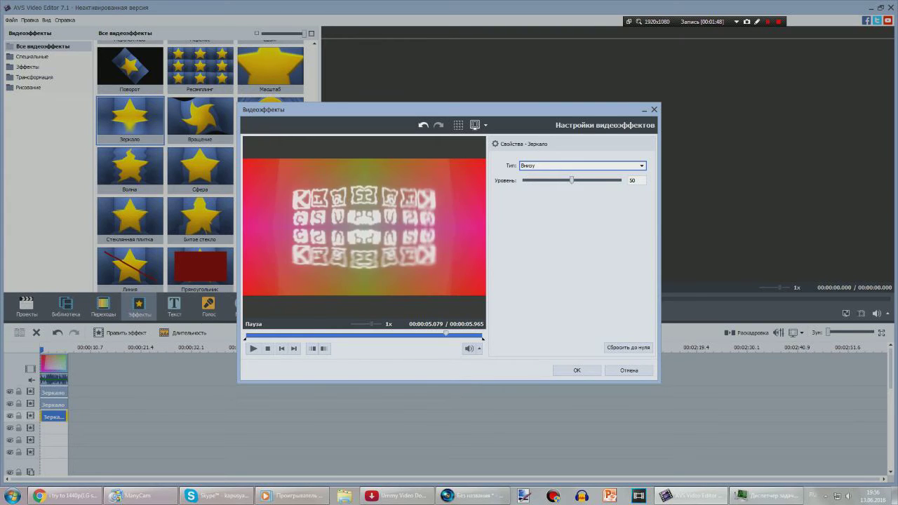
Step: Move the effect preview to 00:00:05.398 and raise the third mirror effect's level to 100
left_click_drag(482, 334, 462, 334)
key("Tab")
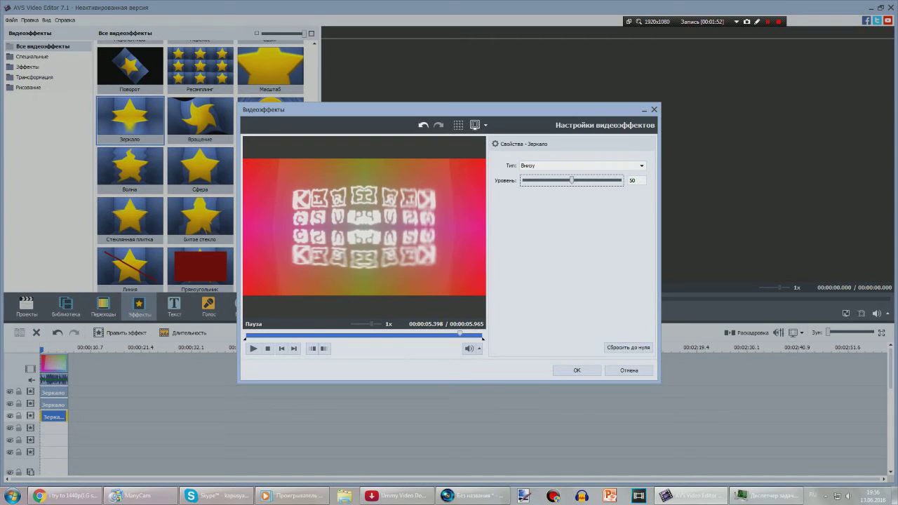
key("Right")
key("Right")
key("Right")
key("Right")
key("Right")
key("Right")
key("Right")
key("Right")
key("Right")
key("Right")
key("Right")
key("Right")
key("Right")
key("Right")
key("Right")
key("Right")
key("Right")
key("Right")
key("Right")
key("Right")
key("Right")
key("Right")
key("Right")
key("Right")
key("Right")
key("Right")
key("Right")
key("Right")
key("Right")
key("Right")
key("Right")
key("Right")
key("Right")
key("Right")
key("Right")
key("Right")
key("Right")
key("Right")
key("Right")
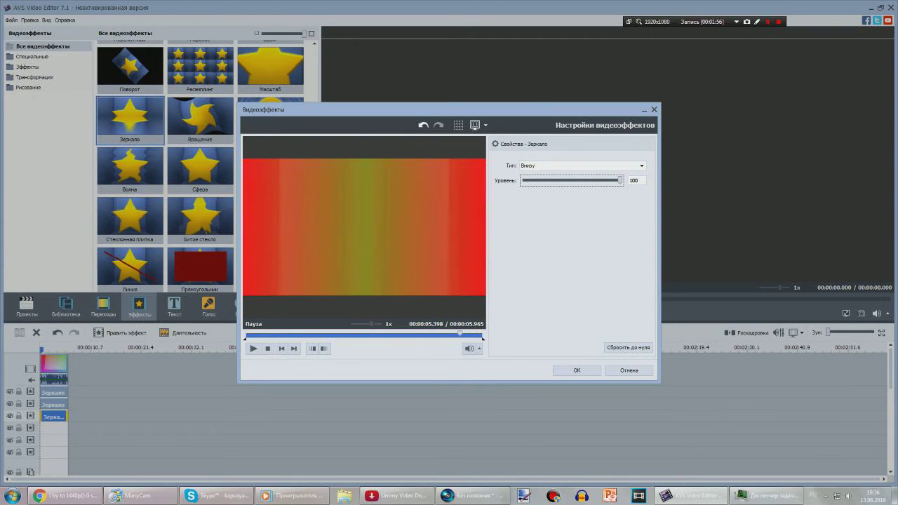
Step: Extend the third mirror effect's fade-in almost to the end of the clip and apply the settings
left_click(312, 348)
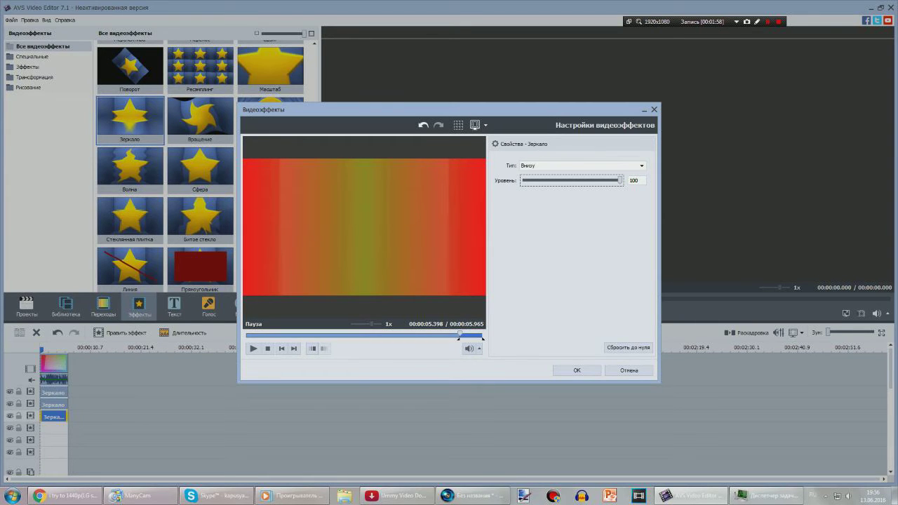
left_click(313, 349)
left_click_drag(460, 334, 476, 334)
left_click(577, 371)
Step: Duplicate the third mirror effect onto the fourth effect track and set the copy's type to Вверху
right_click(55, 415)
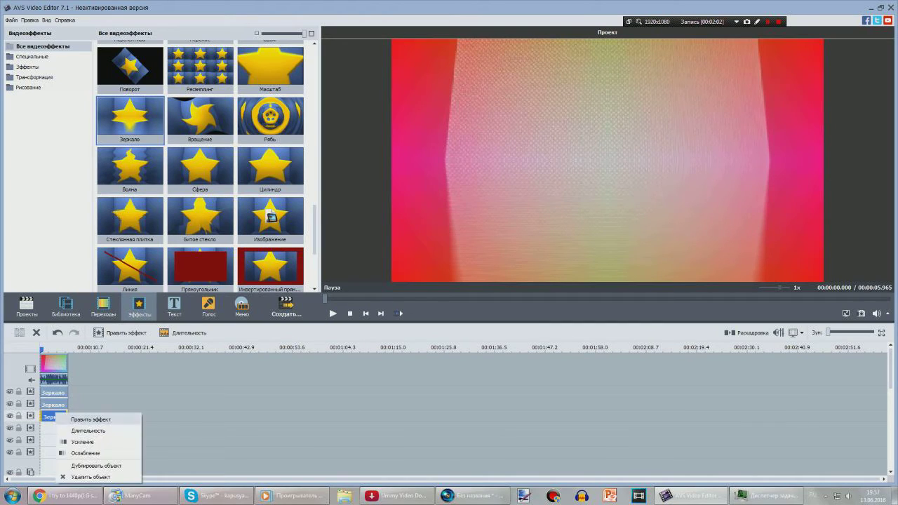
left_click(96, 466)
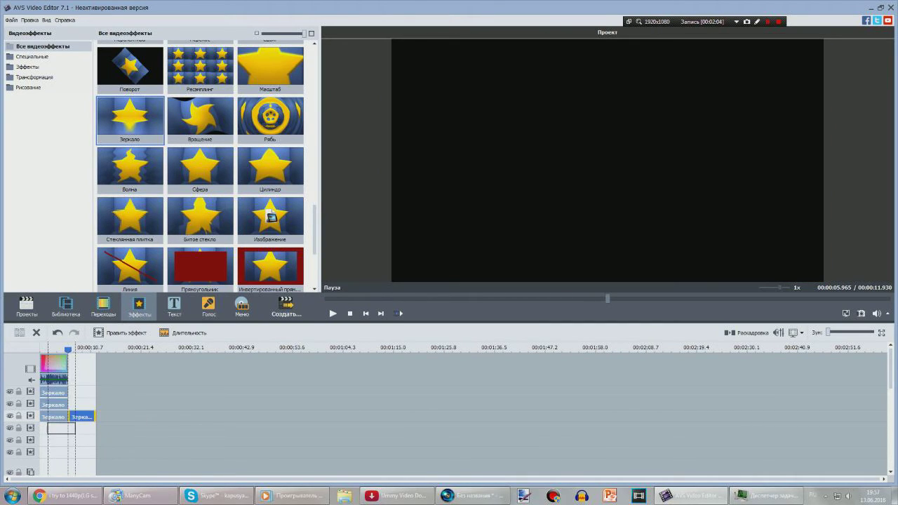
left_click_drag(61, 429, 54, 429)
left_click(121, 333)
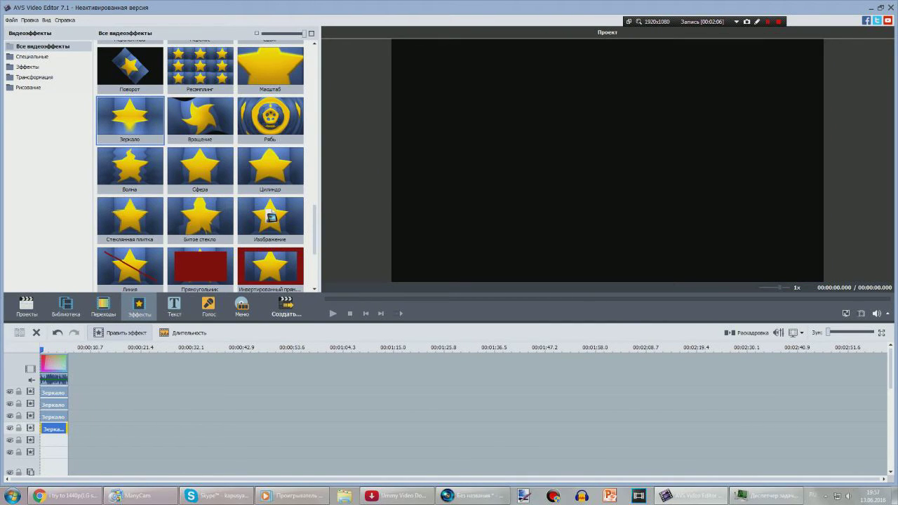
double_click(53, 429)
left_click(582, 166)
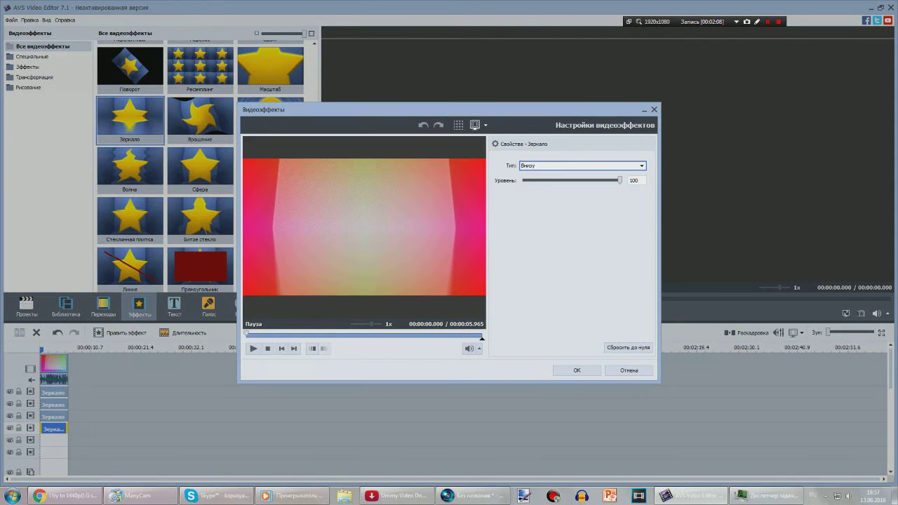
left_click(541, 188)
left_click(576, 370)
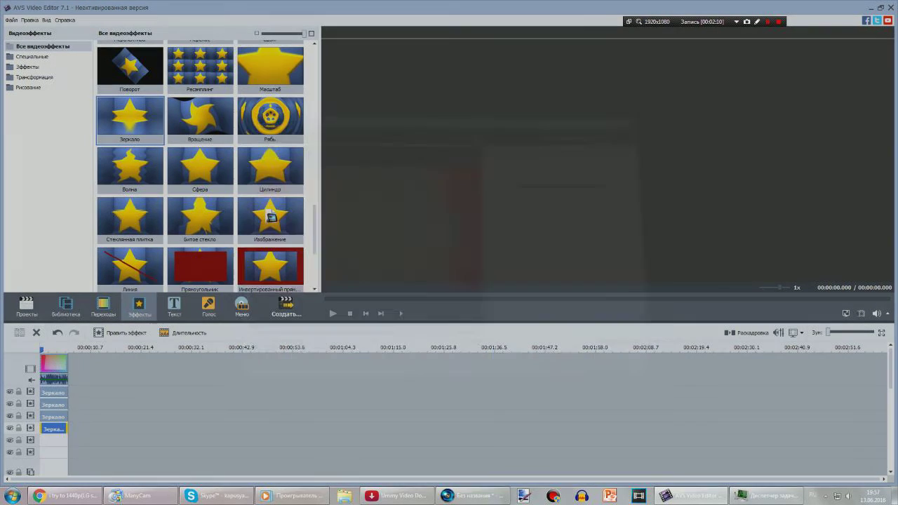
Step: Duplicate the fourth mirror effect onto the fifth effect track and set the copy's type to Слева
right_click(59, 355)
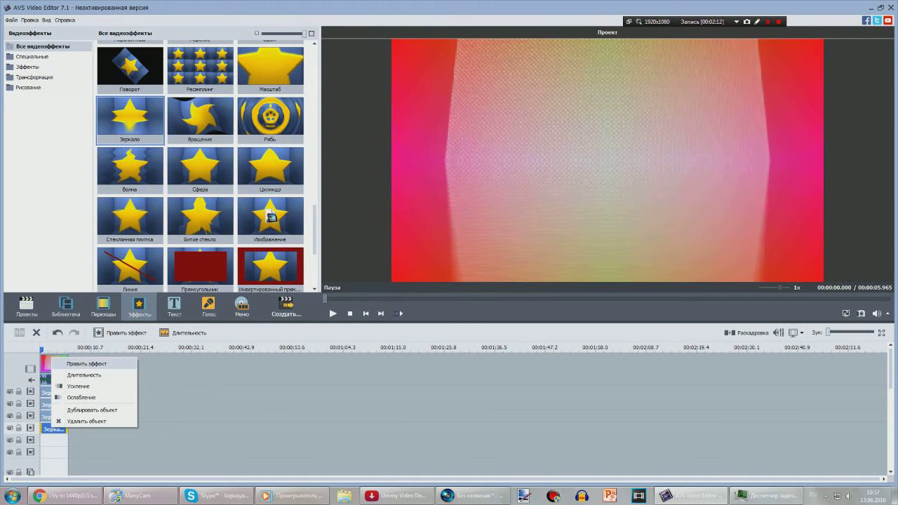
left_click(100, 405)
left_click_drag(82, 429, 53, 440)
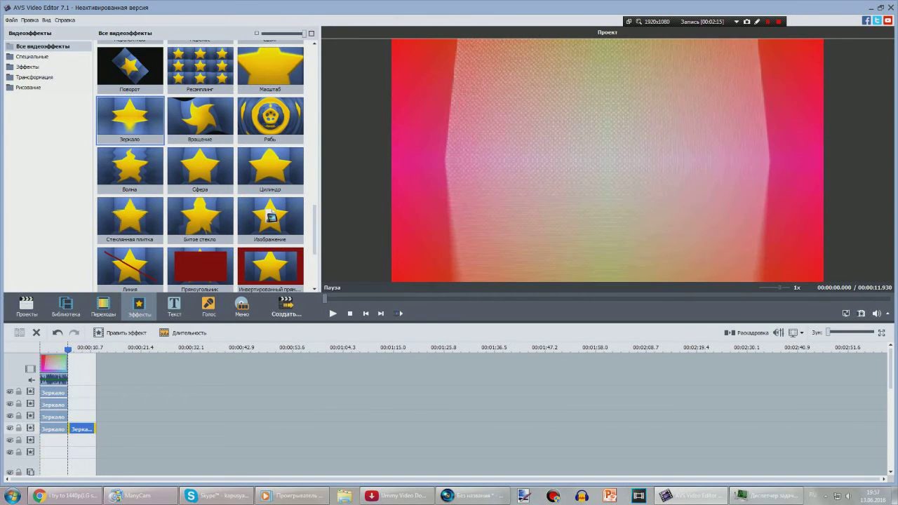
left_click(120, 334)
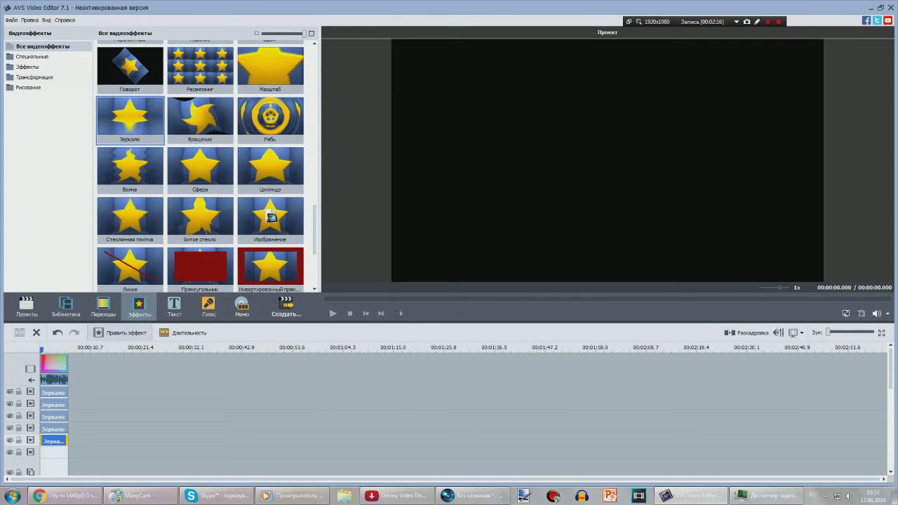
left_click(119, 332)
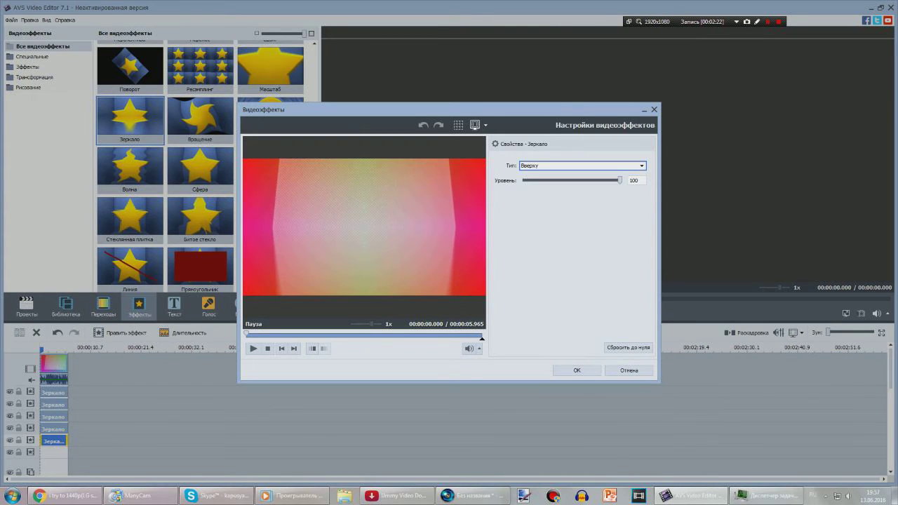
left_click(582, 166)
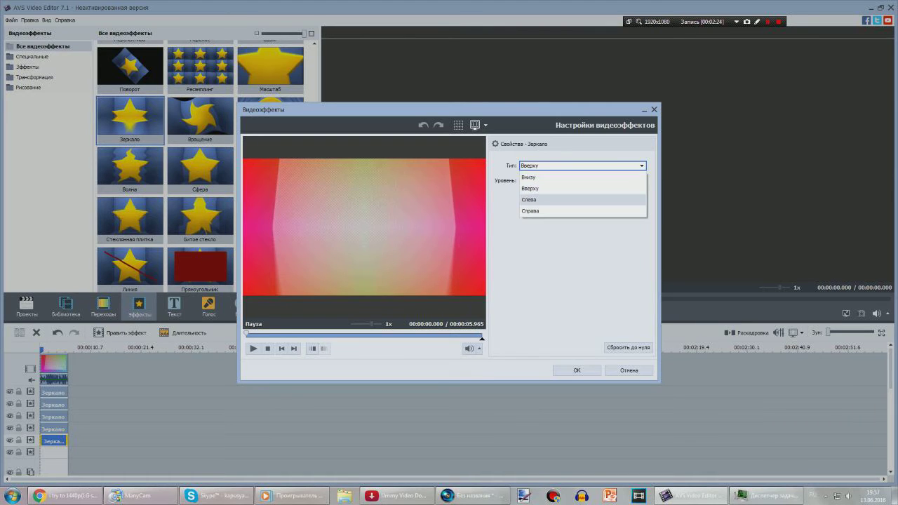
left_click(577, 200)
left_click(576, 371)
key("Return")
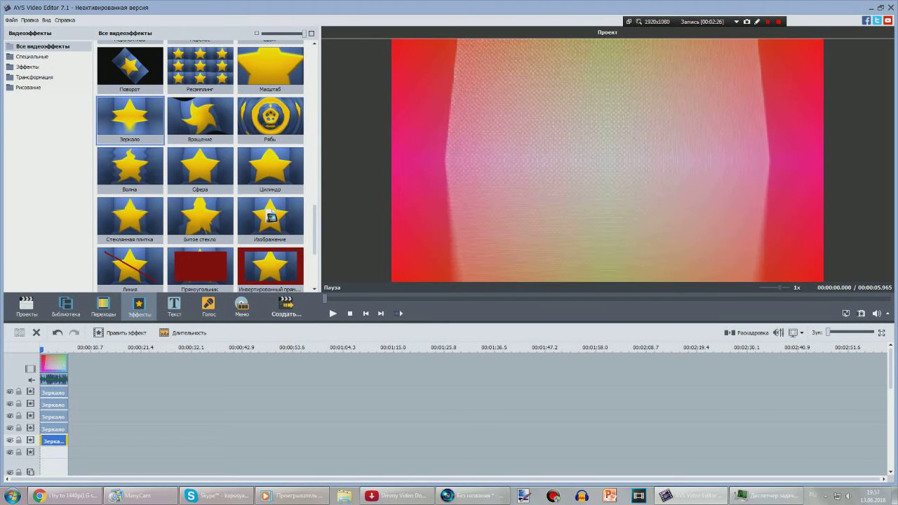
Step: Duplicate the fifth mirror effect onto the sixth effect track, set the copy's type to Справа and preview the project
right_click(61, 439)
left_click(101, 420)
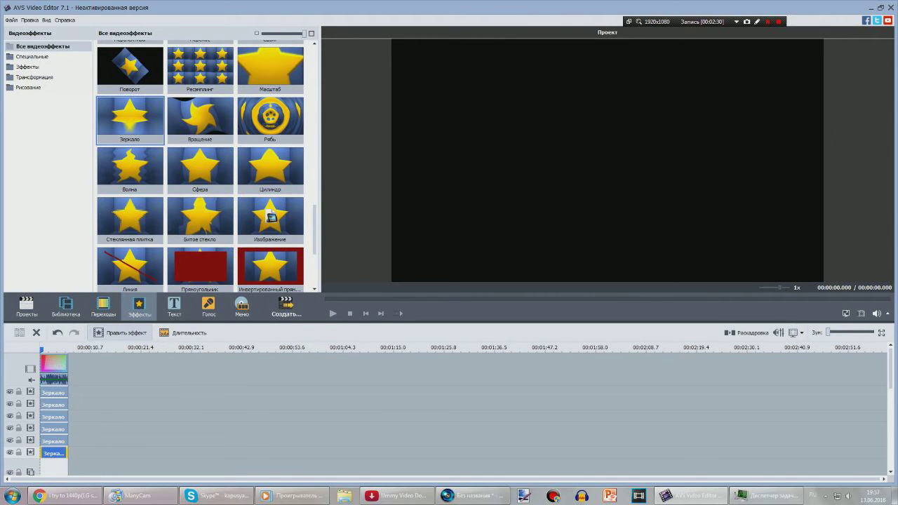
left_click(120, 333)
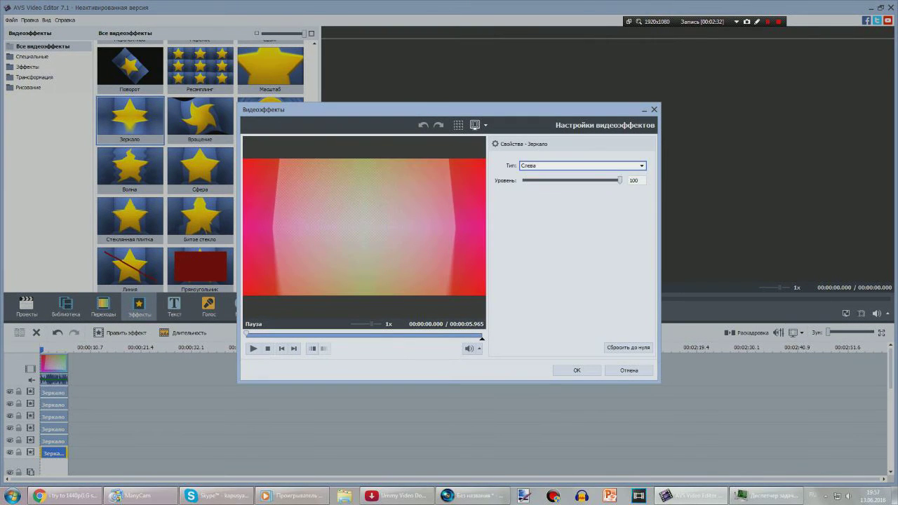
left_click(584, 167)
left_click(583, 211)
left_click(577, 370)
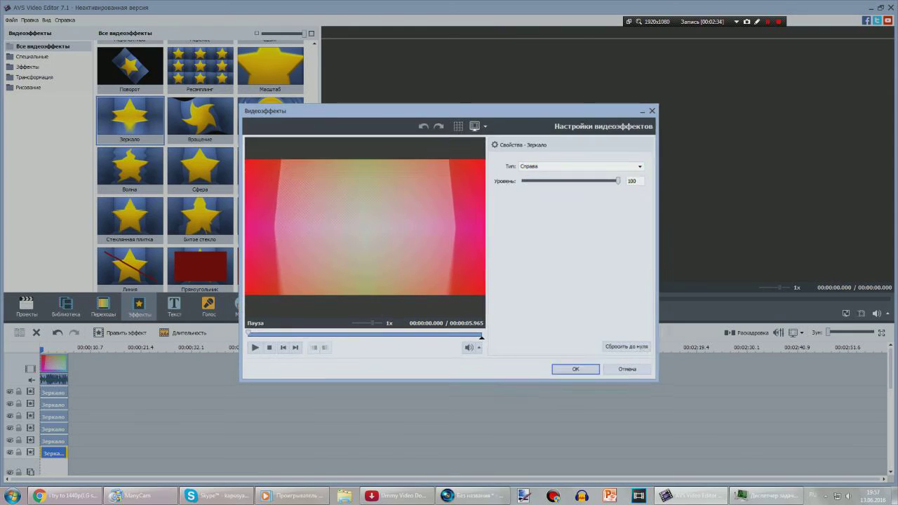
left_click(332, 314)
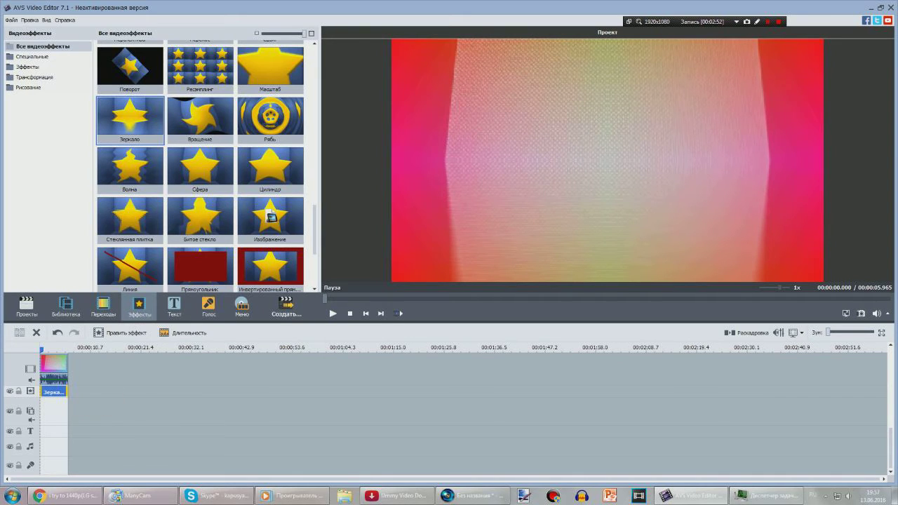
right_click(39, 386)
left_click(74, 437)
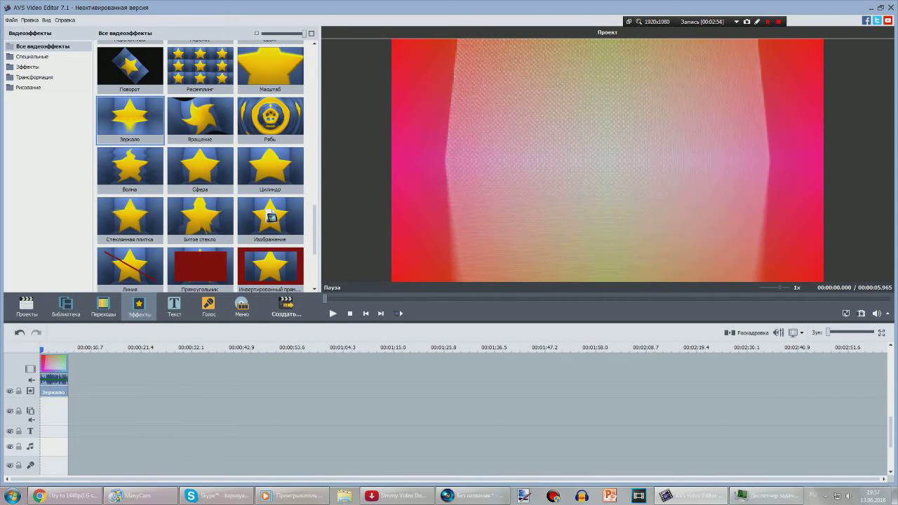
left_click_drag(891, 433, 891, 454)
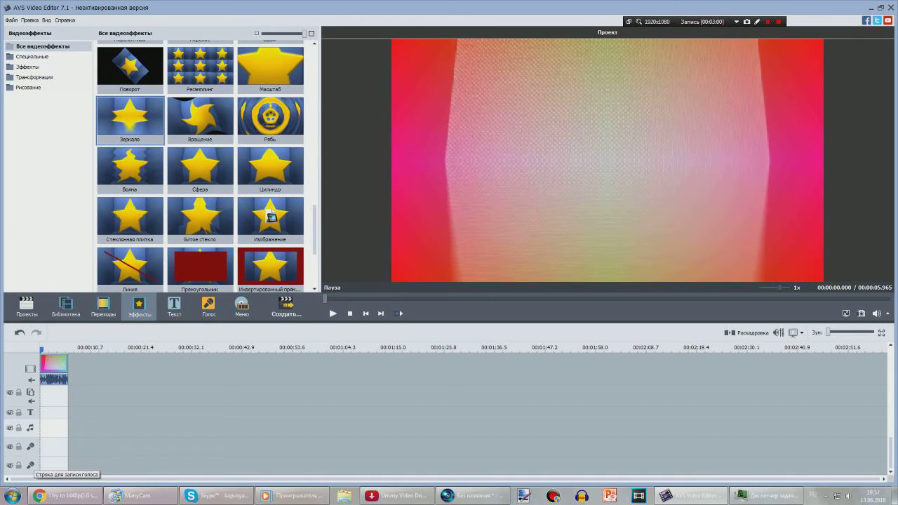
right_click(30, 467)
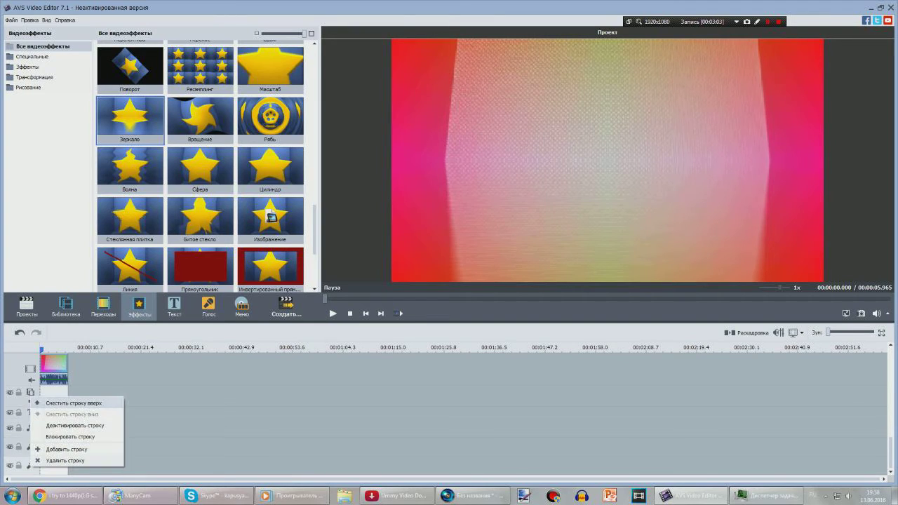
left_click(62, 460)
right_click(33, 391)
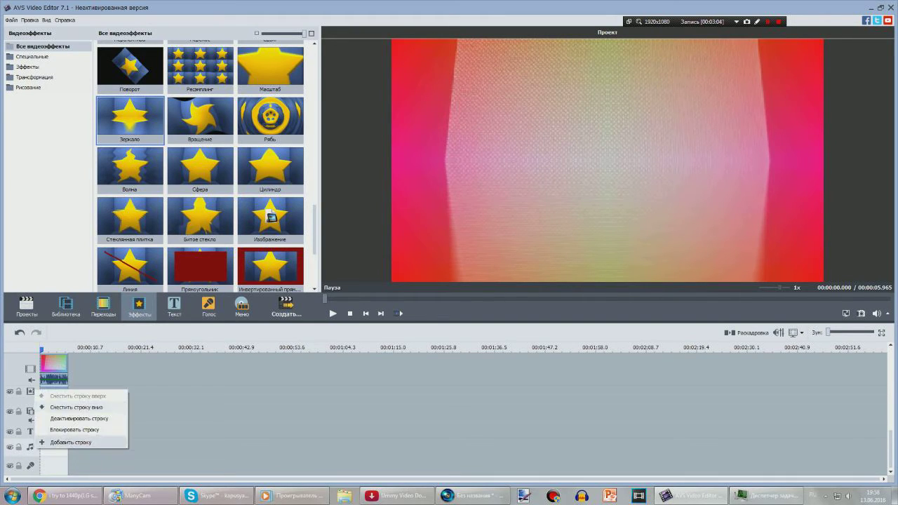
left_click(44, 442)
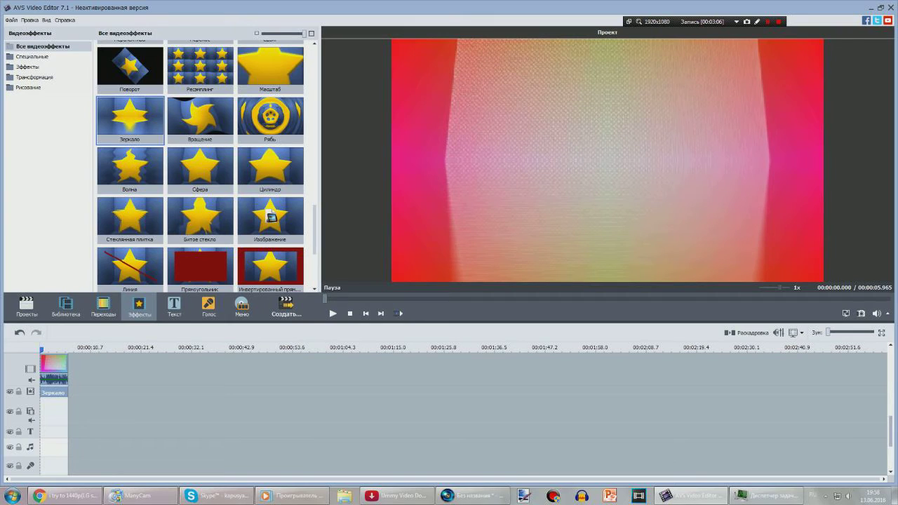
left_click_drag(891, 431, 891, 454)
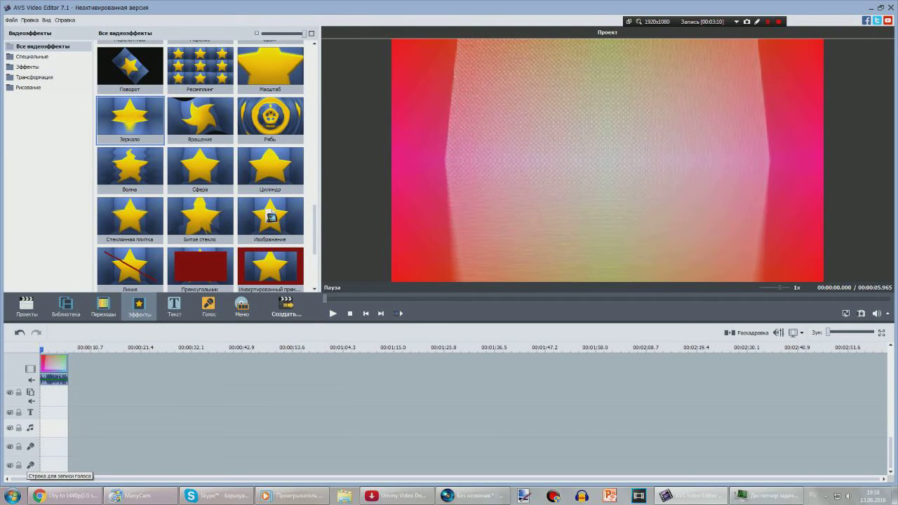
right_click(31, 464)
left_click(49, 456)
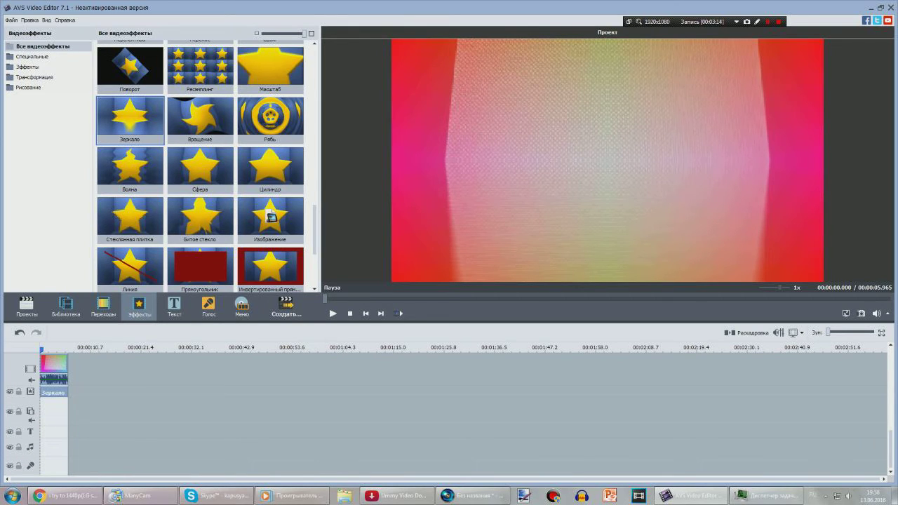
Step: Place the Klasky Csupo Diamond clip from the media library at the start of the music track
left_click(27, 306)
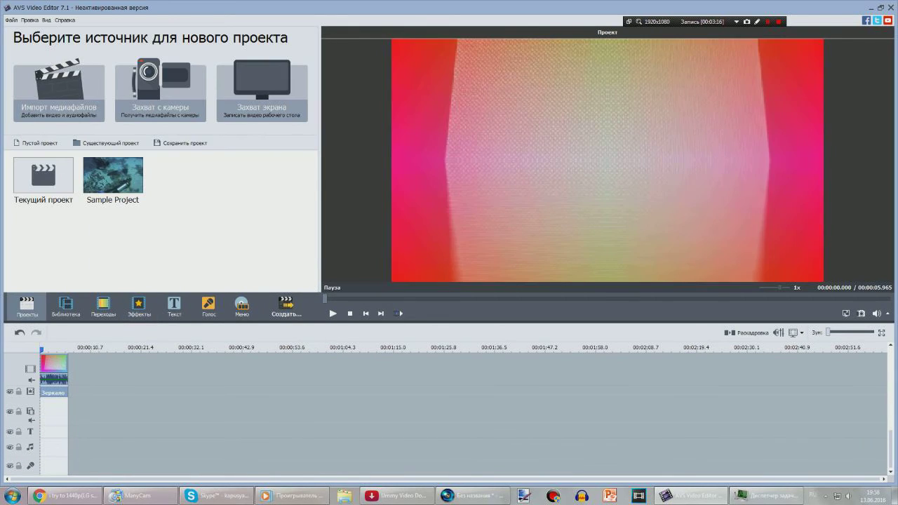
left_click(66, 306)
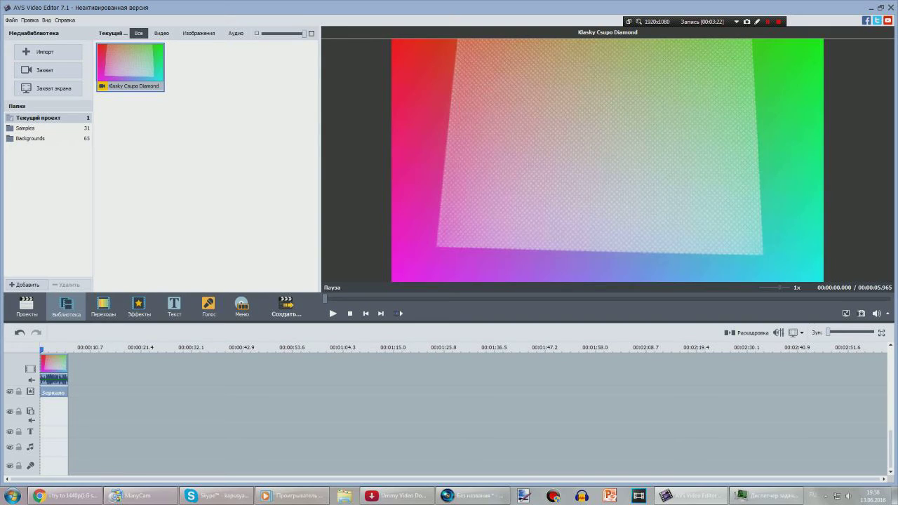
left_click_drag(131, 66, 55, 449)
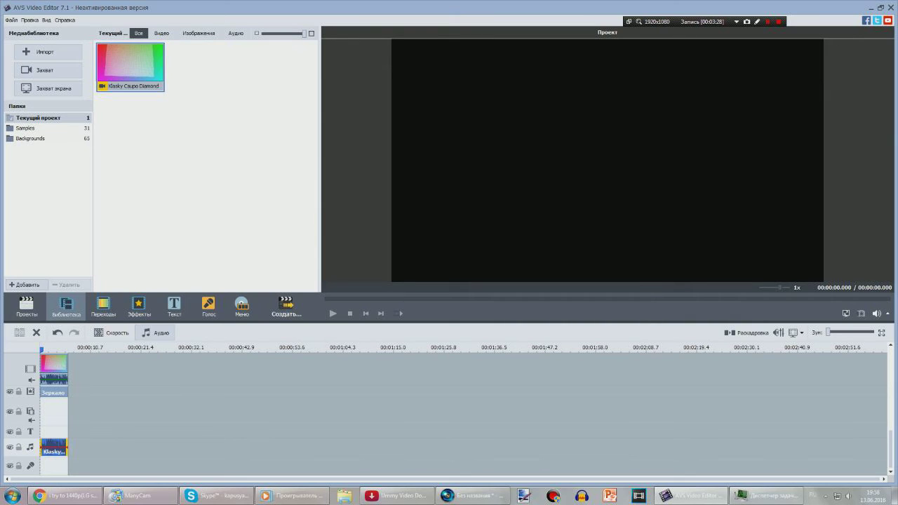
Step: Set the pitch shift (Сдвиг высоты тона) speed of the music-track clip to 55, preview it and apply
left_click(156, 333)
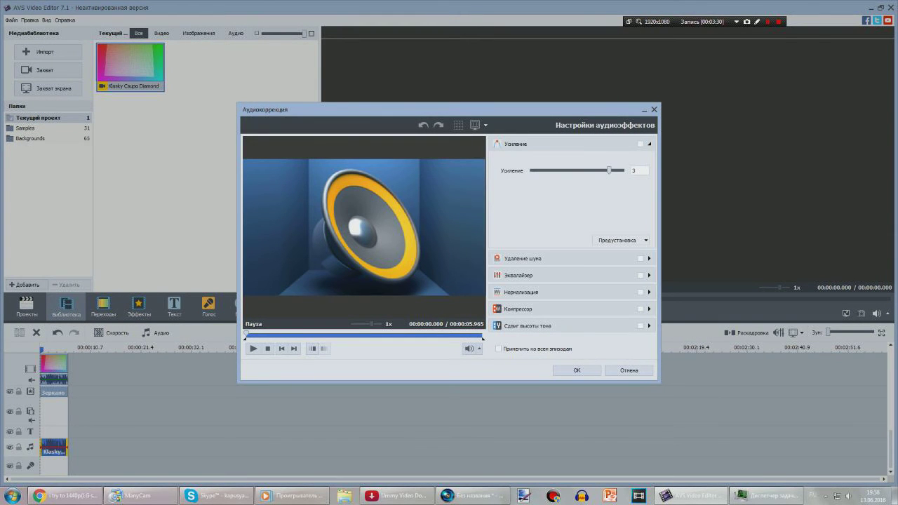
left_click(527, 325)
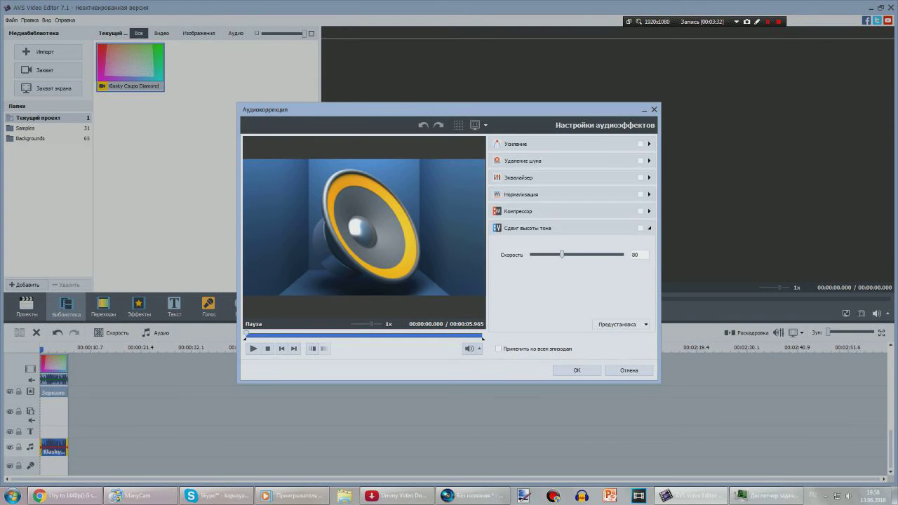
left_click_drag(562, 255, 548, 254)
left_click(253, 349)
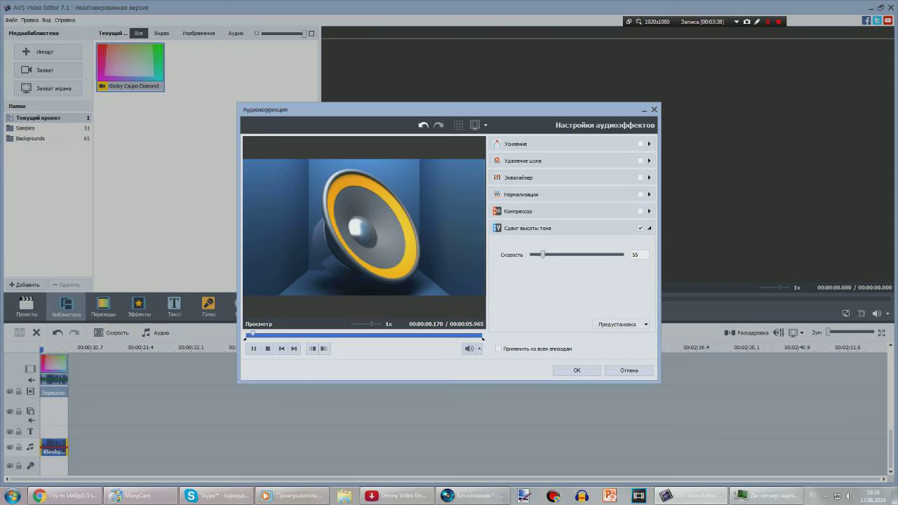
left_click(577, 370)
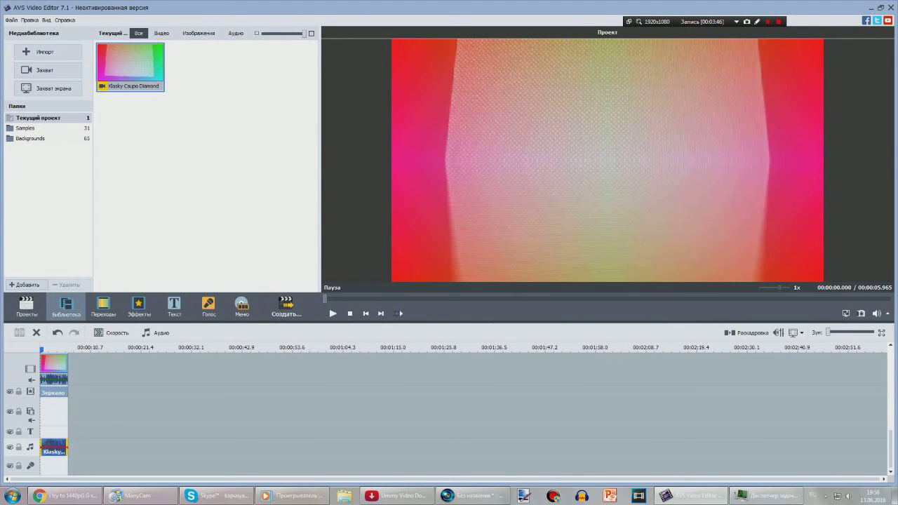
Step: Add a second music track and place a duplicate of the pitch-shifted audio clip at its start
right_click(33, 382)
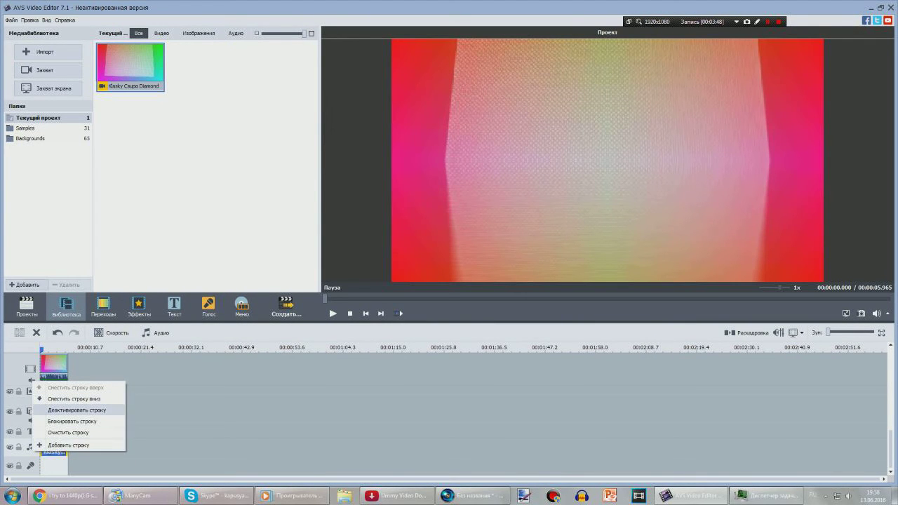
left_click(68, 445)
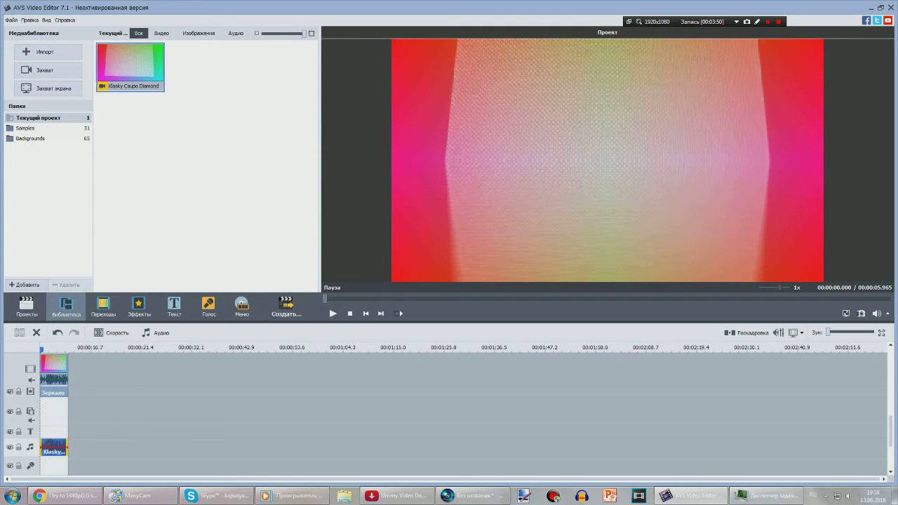
left_click_drag(891, 433, 891, 454)
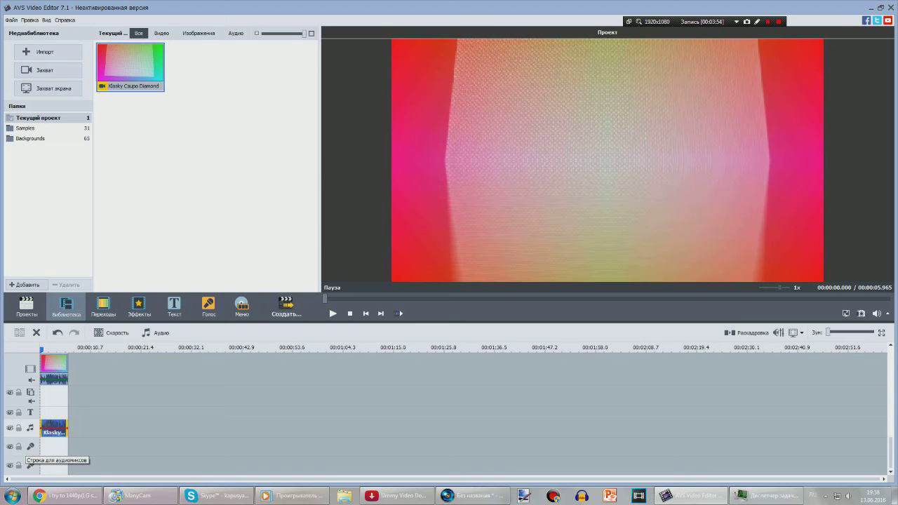
left_click(30, 466)
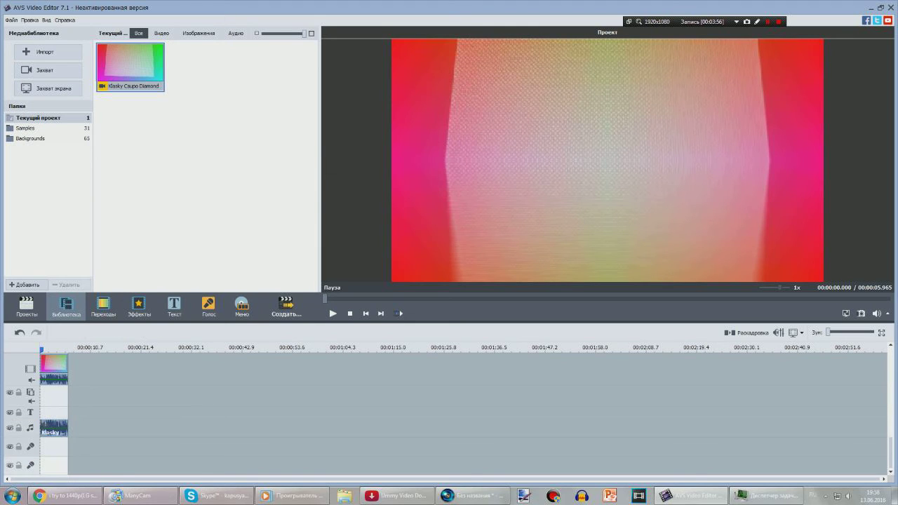
right_click(49, 428)
left_click(78, 412)
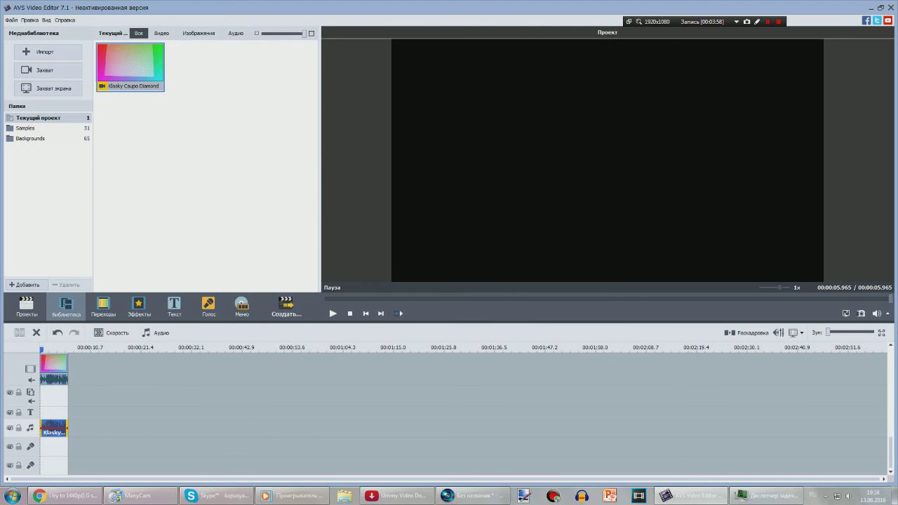
left_click_drag(76, 425, 48, 444)
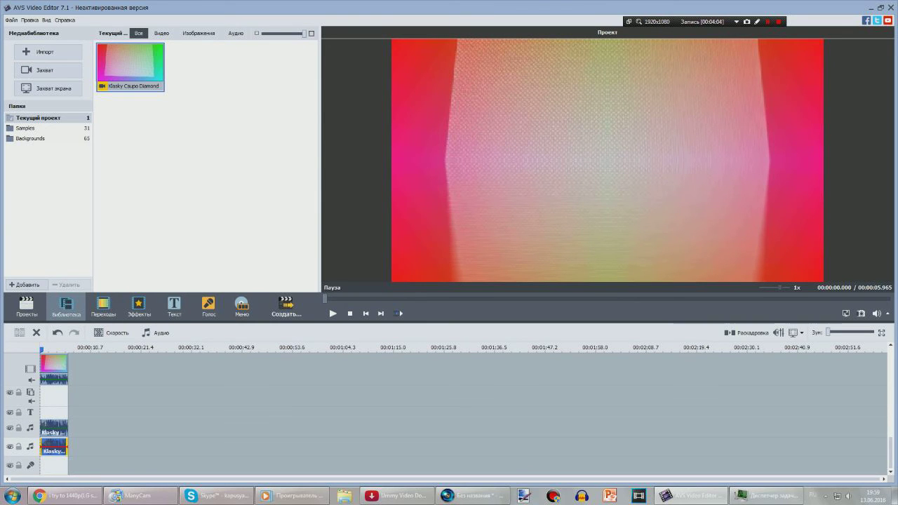
Step: Set the duplicated audio clip's pitch shift speed to 105, apply it and play the project
left_click(155, 333)
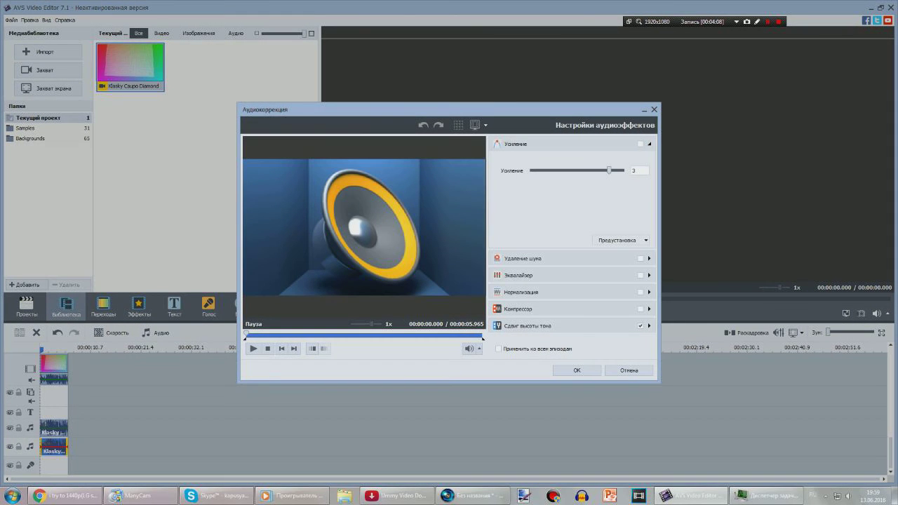
left_click(649, 326)
left_click_drag(542, 255, 577, 255)
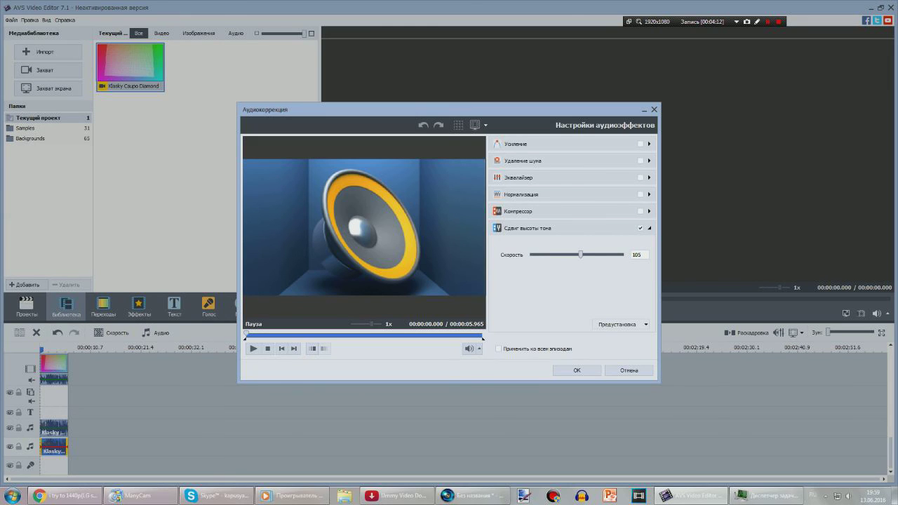
key("Right")
left_click_drag(581, 254, 580, 255)
left_click(255, 349)
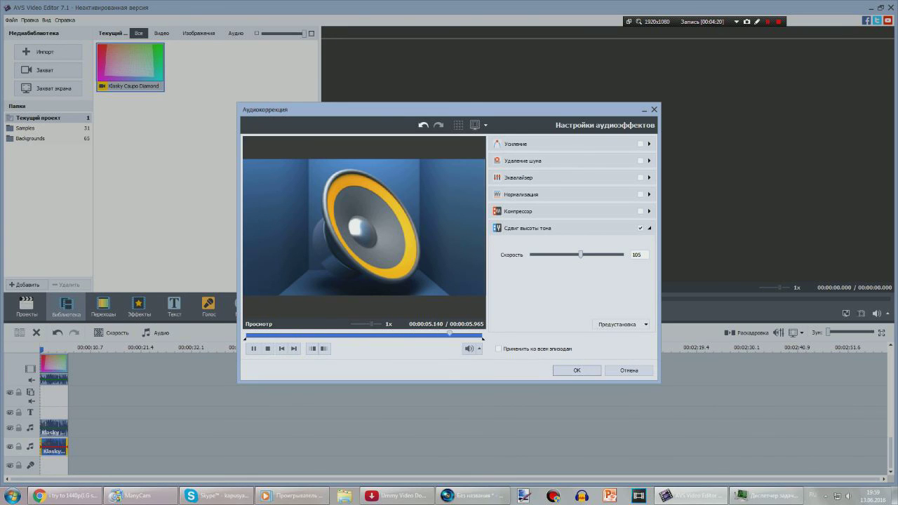
left_click(577, 371)
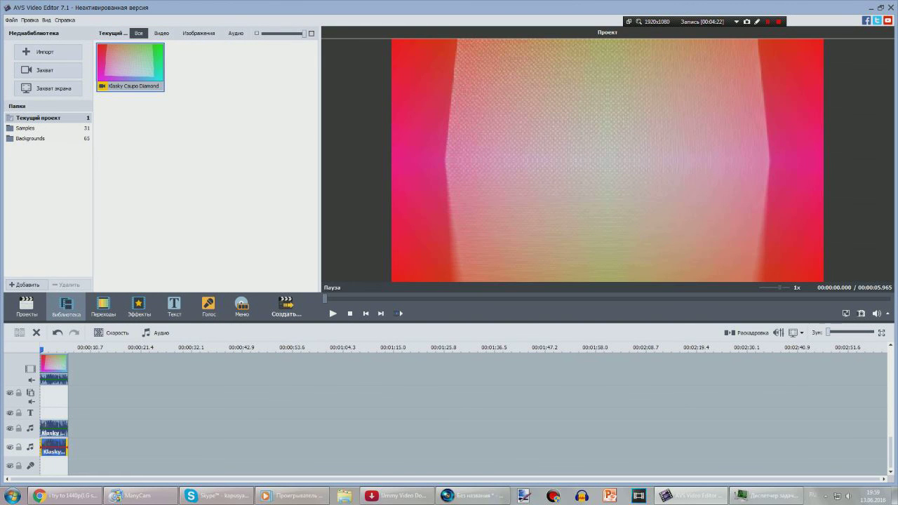
left_click(332, 314)
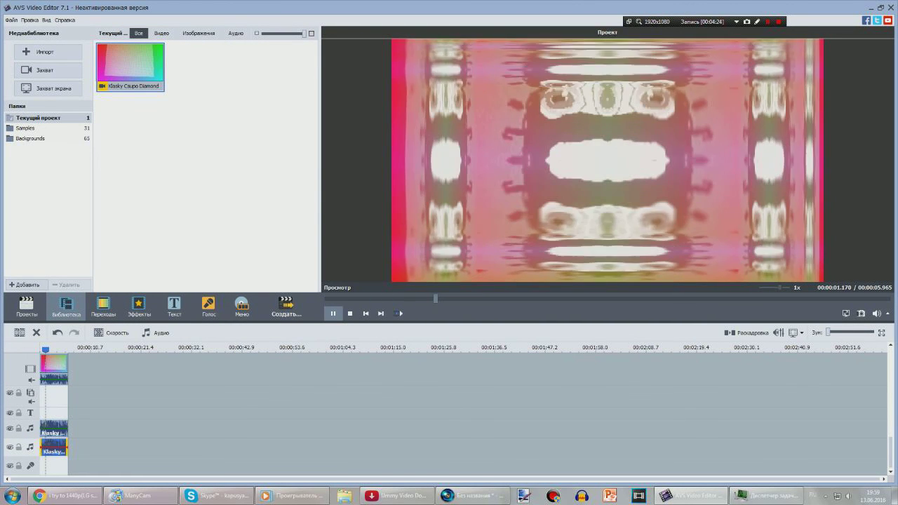